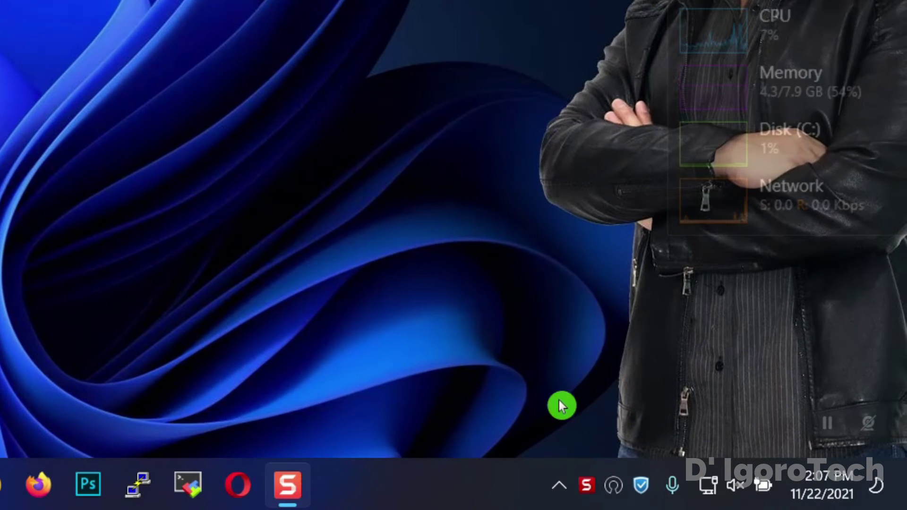
Step: Open the Ethernet connection's properties from the network tray icon's Network and Internet settings
right_click(708, 486)
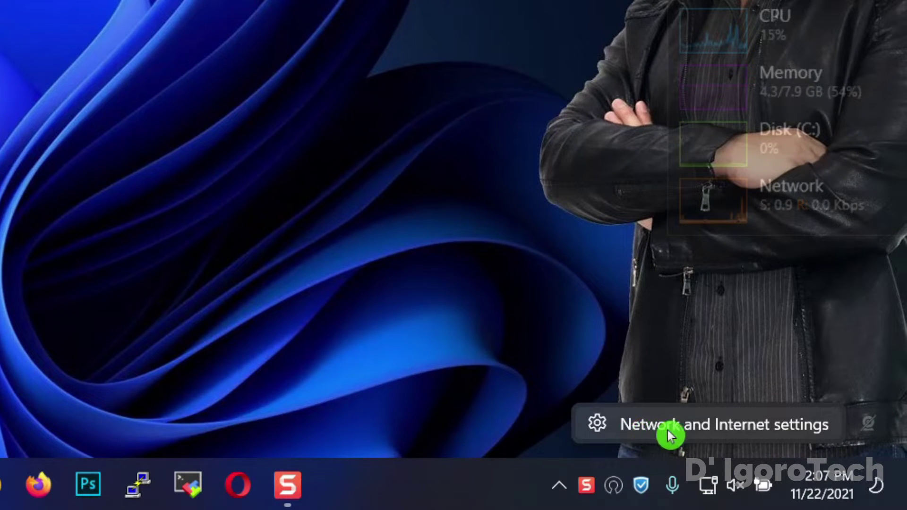
left_click(738, 428)
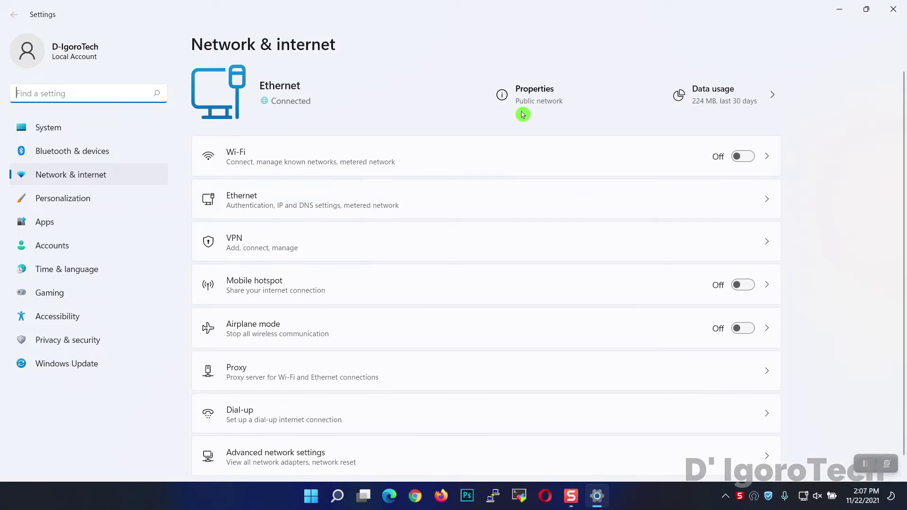
left_click(526, 95)
scroll(510, 185, "down", 5)
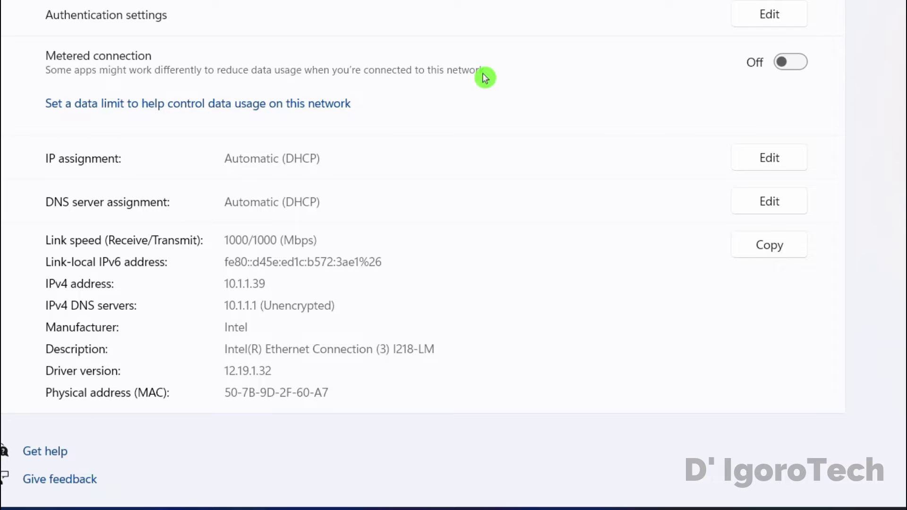
Step: Highlight the automatic DHCP IP and DNS assignment, IPv4 10.1.1.39 and DNS 10.1.1.1
left_click_drag(282, 158, 323, 157)
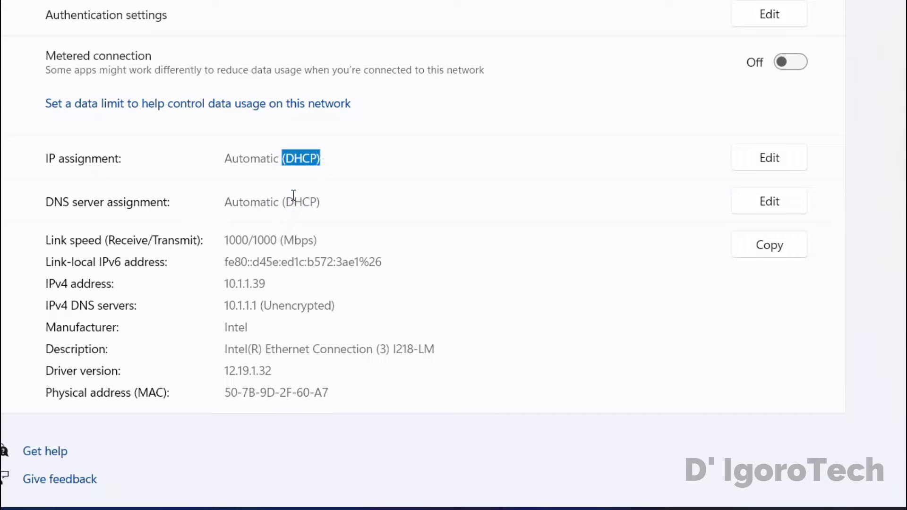
left_click_drag(287, 203, 324, 204)
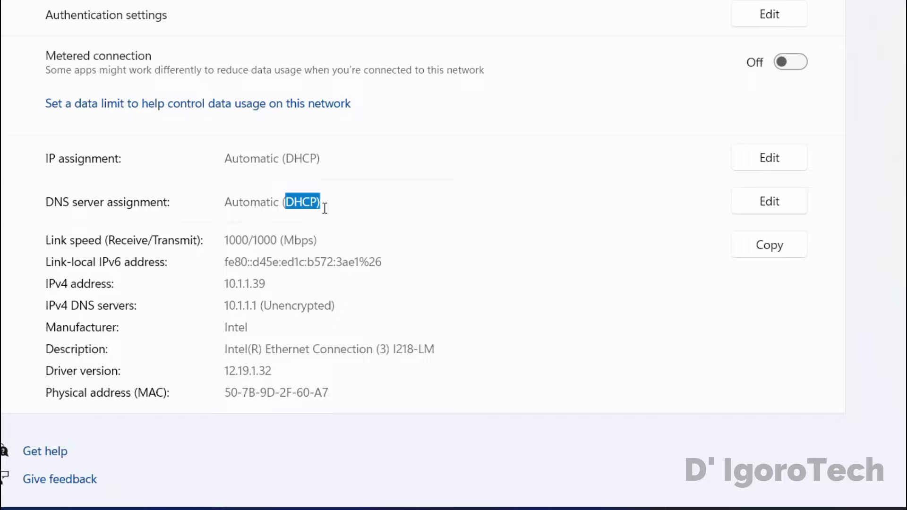
left_click_drag(225, 284, 266, 283)
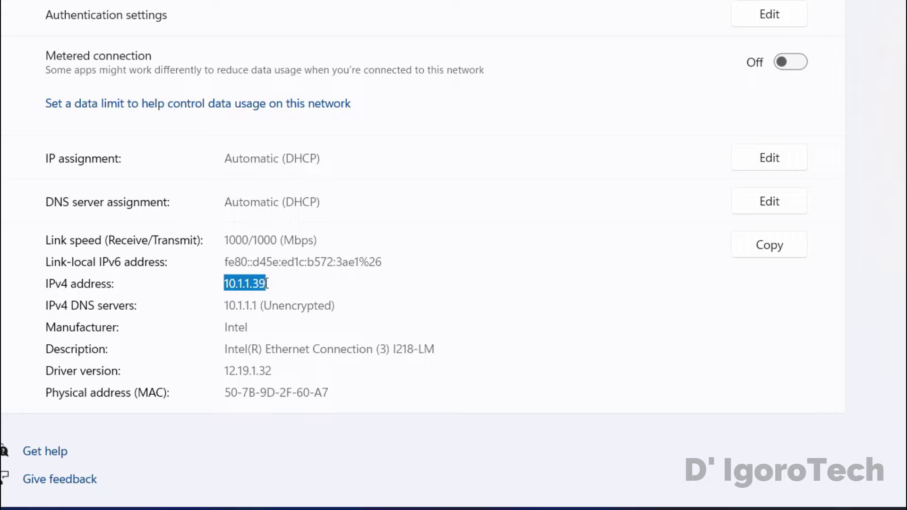
left_click_drag(225, 305, 258, 306)
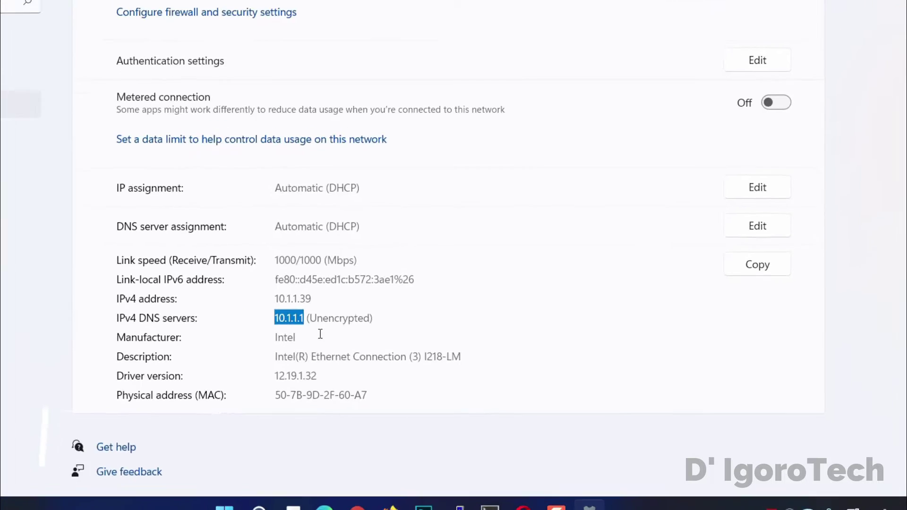
Step: Edit the DNS server assignment, choosing Manual and switching IPv4 DNS on
left_click(311, 271)
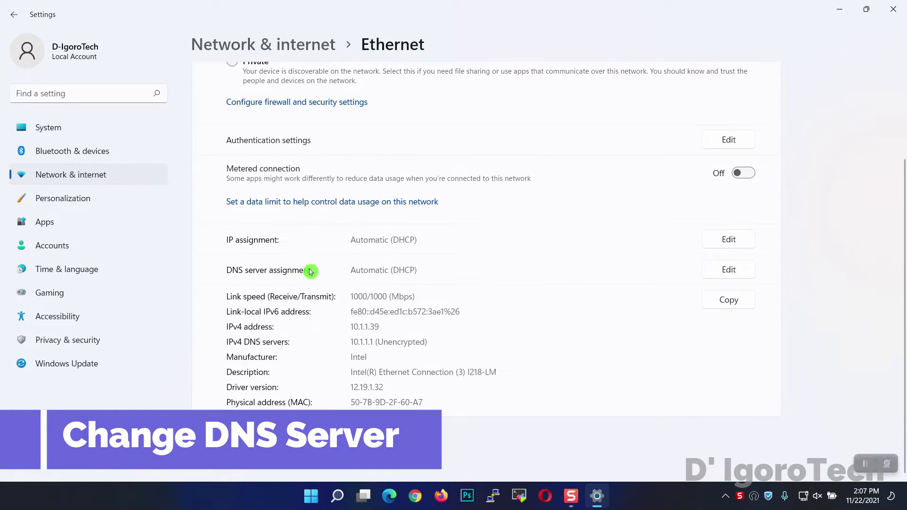
left_click_drag(388, 271, 407, 273)
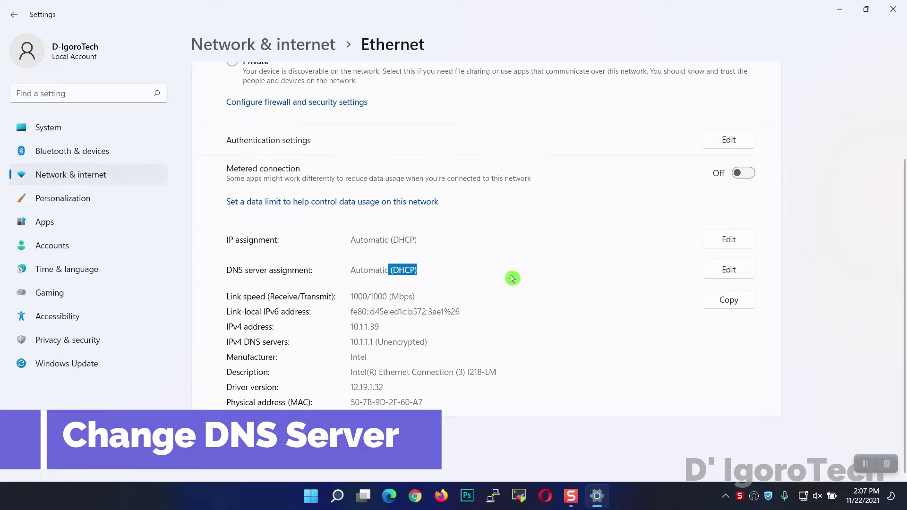
left_click(726, 270)
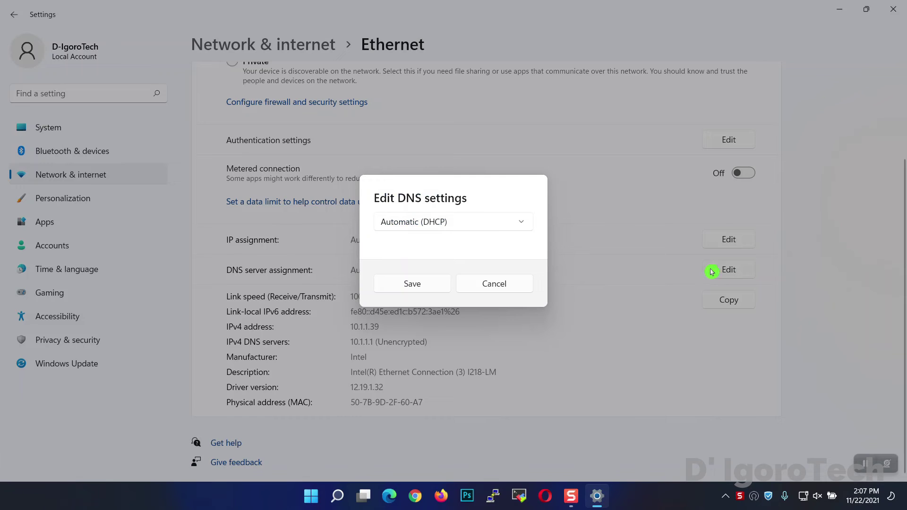
left_click(449, 225)
left_click(411, 246)
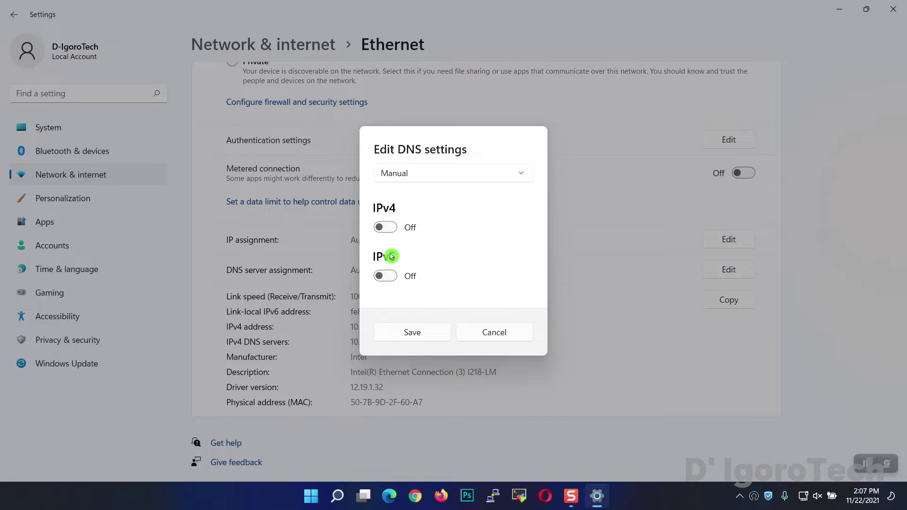
left_click(386, 228)
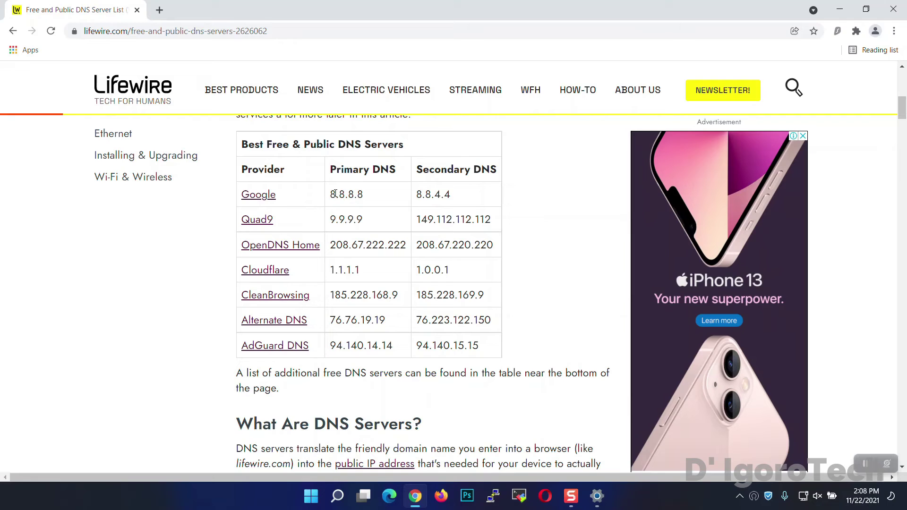
left_click_drag(331, 194, 364, 195)
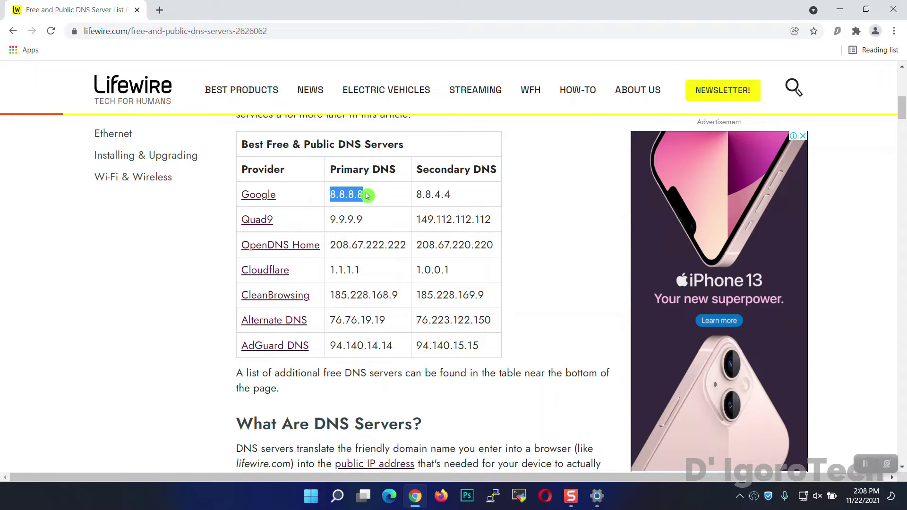
double_click(432, 194)
left_click(330, 274)
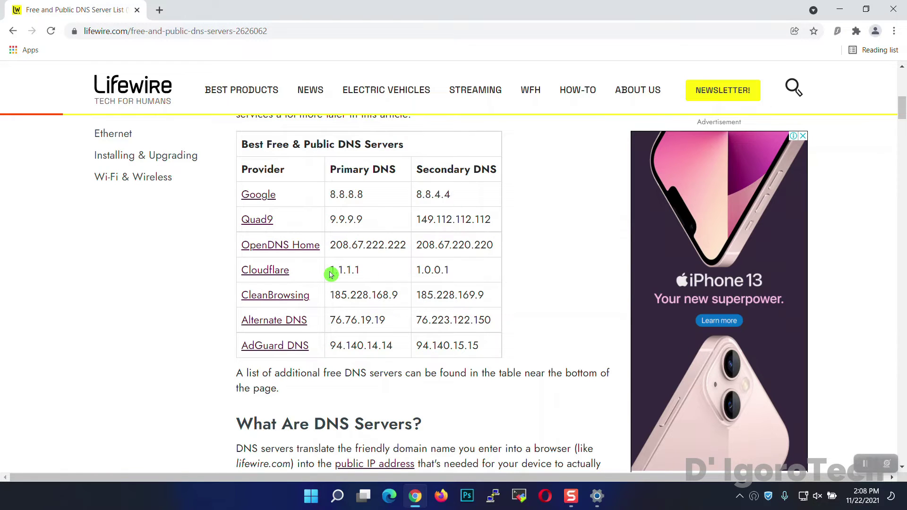
left_click_drag(330, 274, 365, 271)
left_click(415, 270)
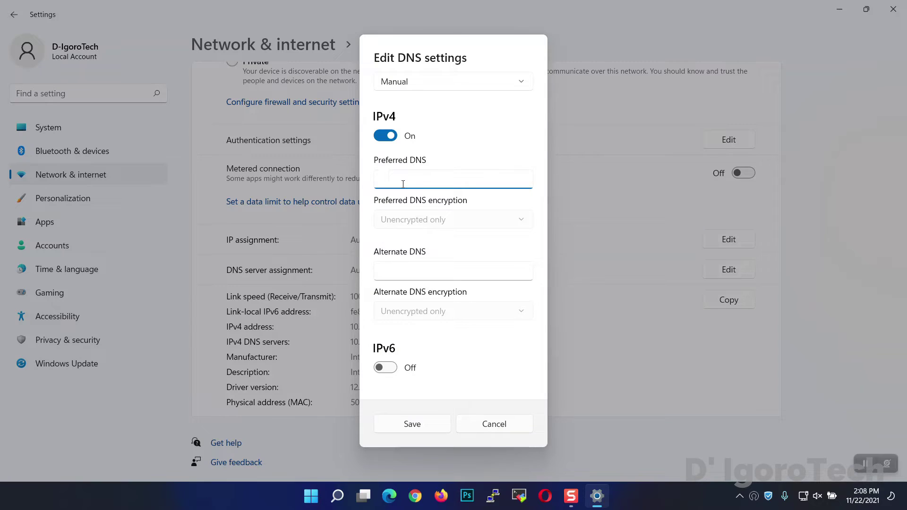
Step: Enter preferred DNS 8.8.8.8 with Encrypted preferred, unencrypted allowed
left_click(403, 183)
type("8.8.8.8")
left_click(404, 220)
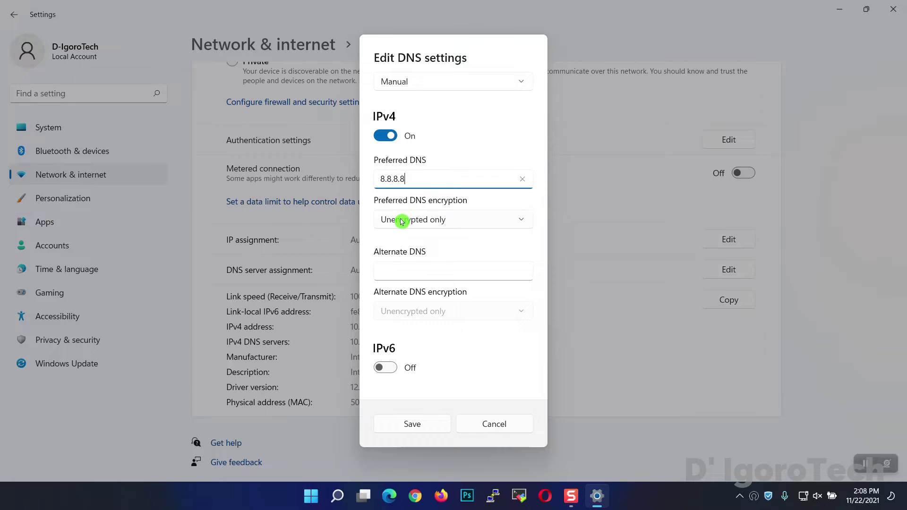
left_click(424, 227)
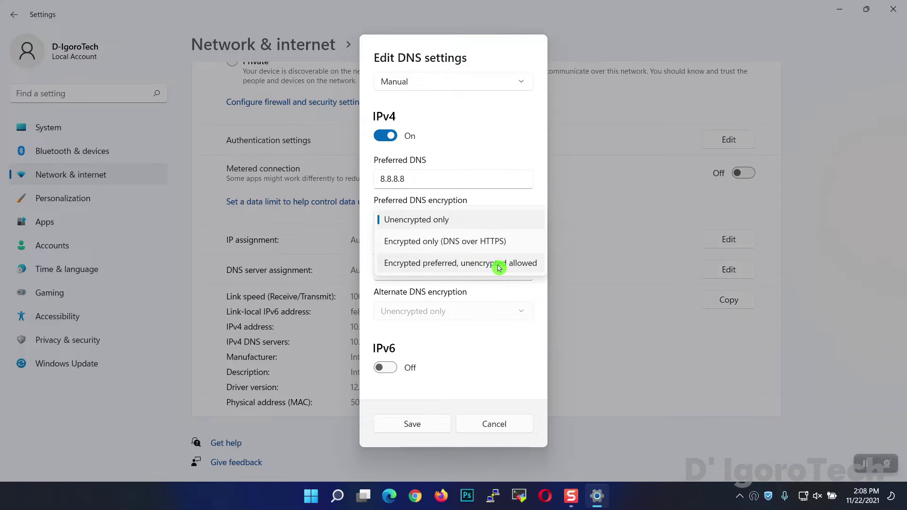
left_click(422, 267)
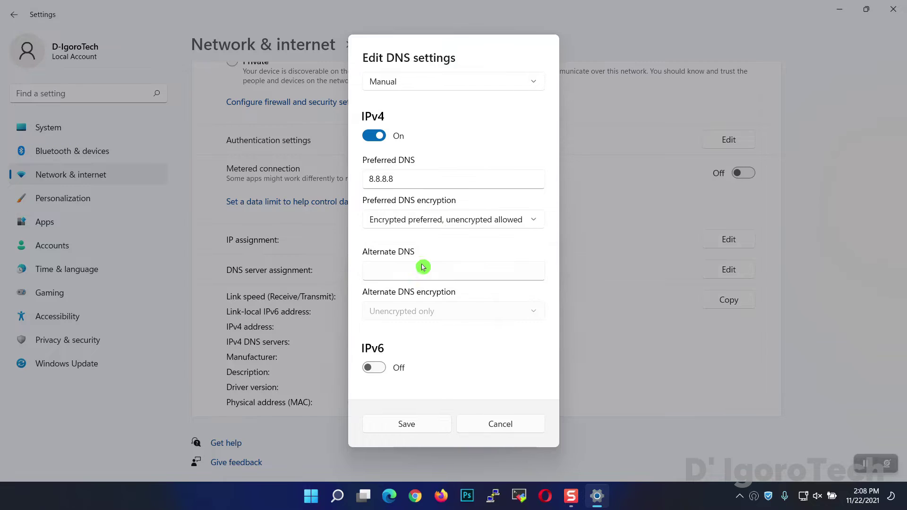
Step: Enter alternate DNS 1.1.1.1 with Encrypted preferred, then save the DNS settings
left_click(396, 272)
type("1.1.1.1")
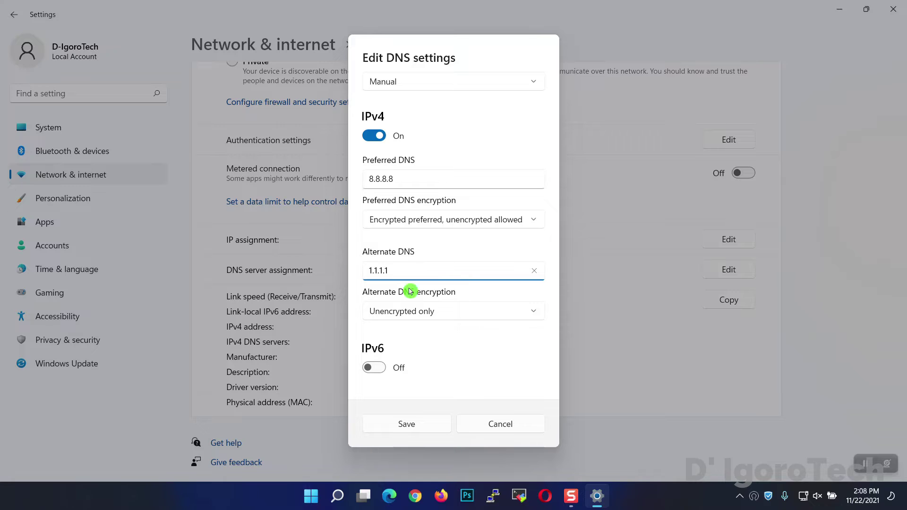
left_click(409, 313)
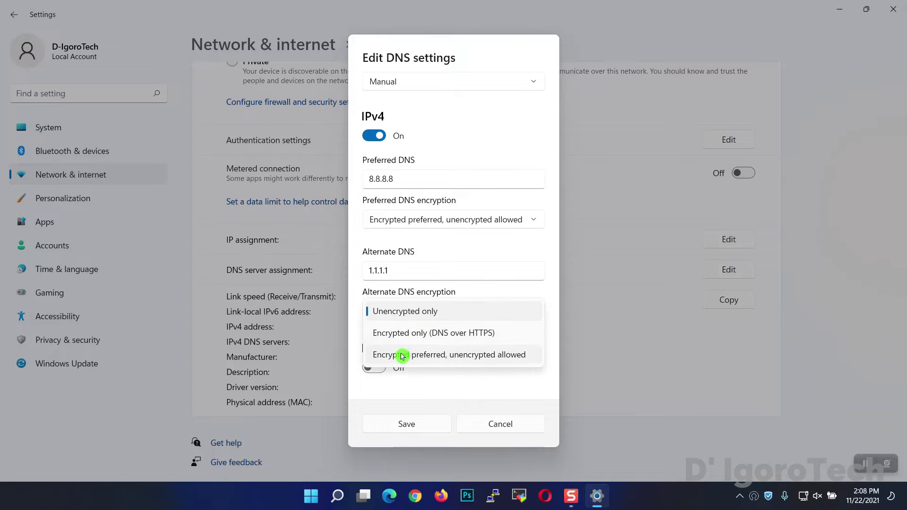
left_click(489, 356)
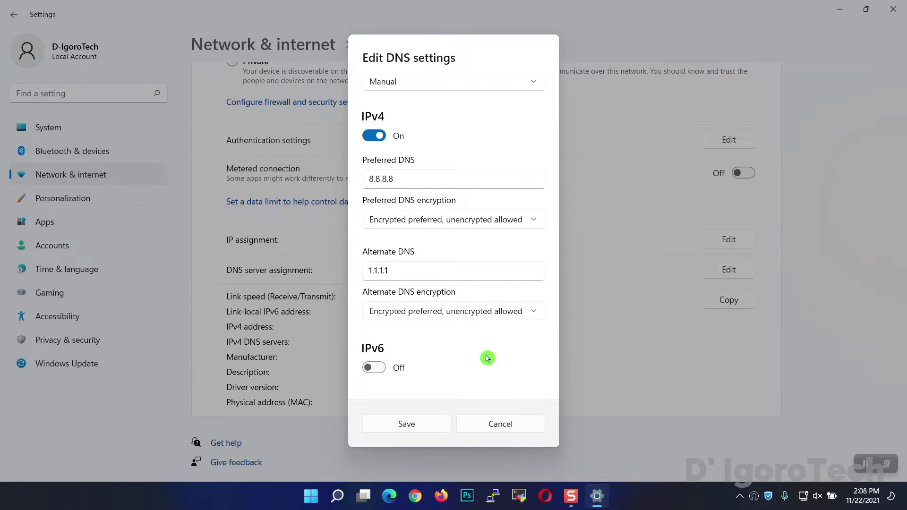
left_click(420, 424)
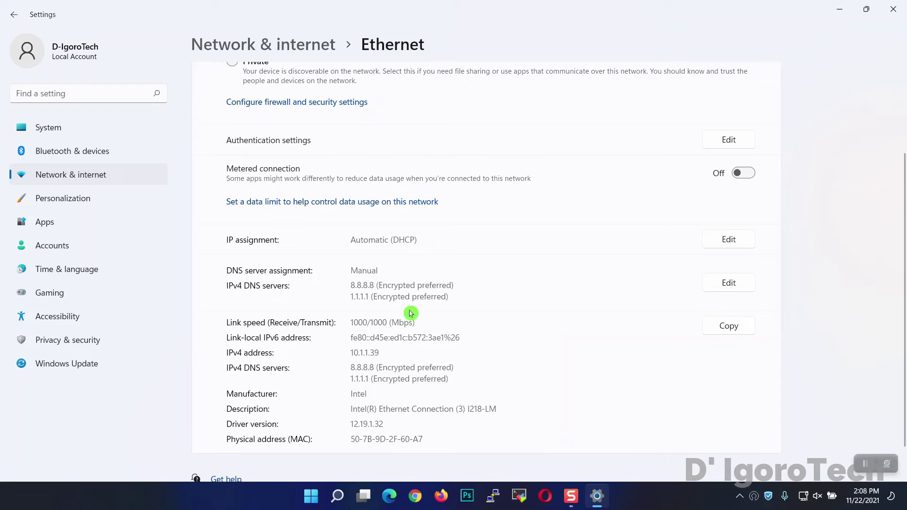
Step: Confirm on the Ethernet page that DNS server assignment now reads Manual
scroll(410, 311, "down", 1)
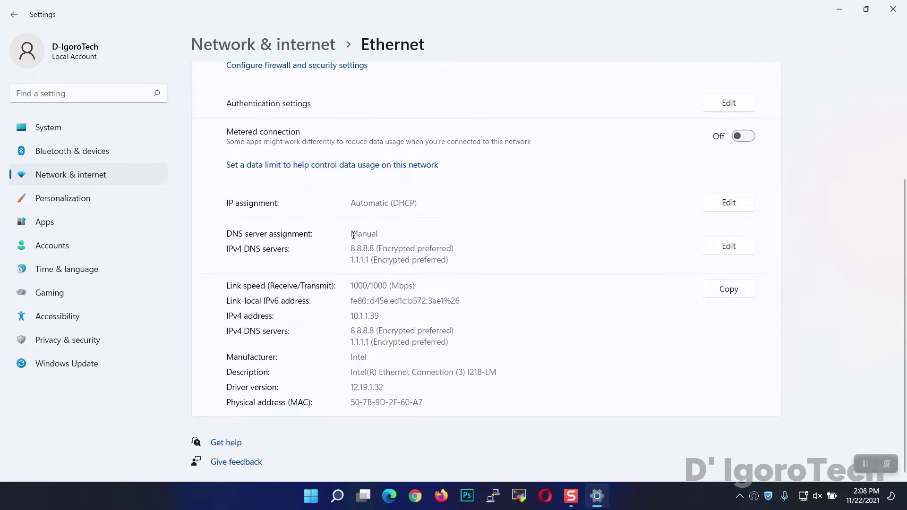
double_click(369, 236)
left_click(352, 332)
scroll(747, 243, "up", 1)
scroll(740, 253, "down", 1)
Step: Switch DNS server assignment back to Automatic (DHCP) and save
left_click(732, 249)
left_click(421, 83)
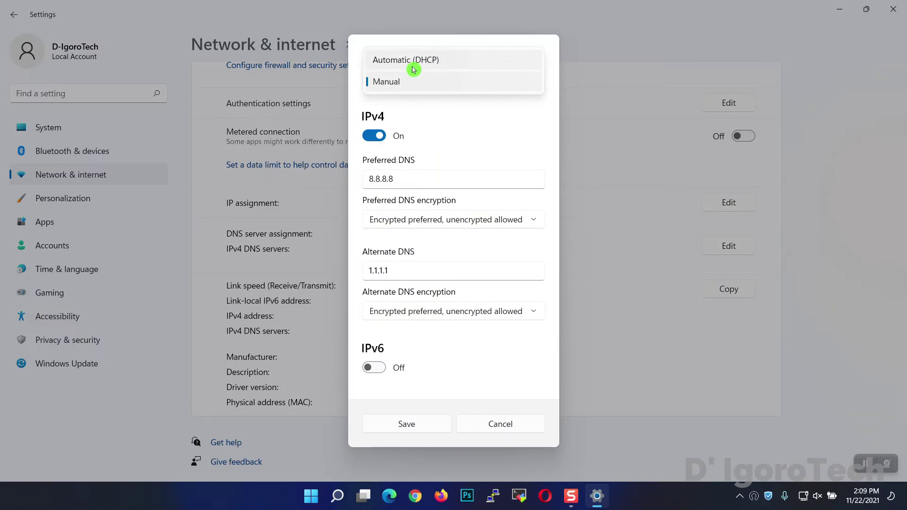
left_click(414, 62)
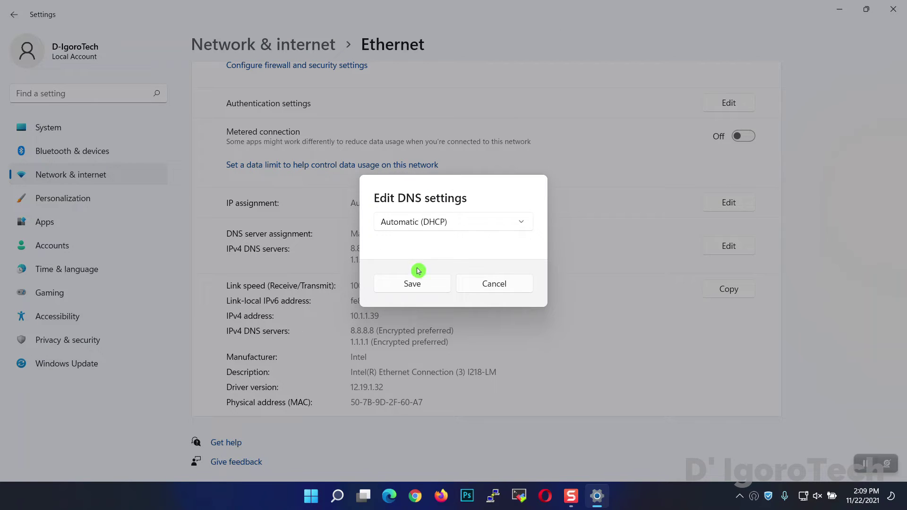
left_click(415, 283)
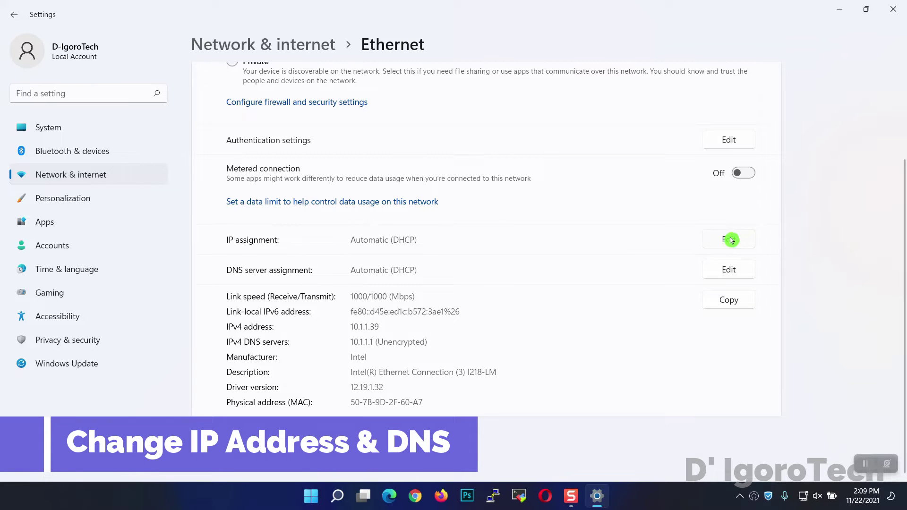
Step: Set IP assignment to Manual IPv4 with address 10.1.1.11 and gateway 10.1.1.1
left_click(730, 240)
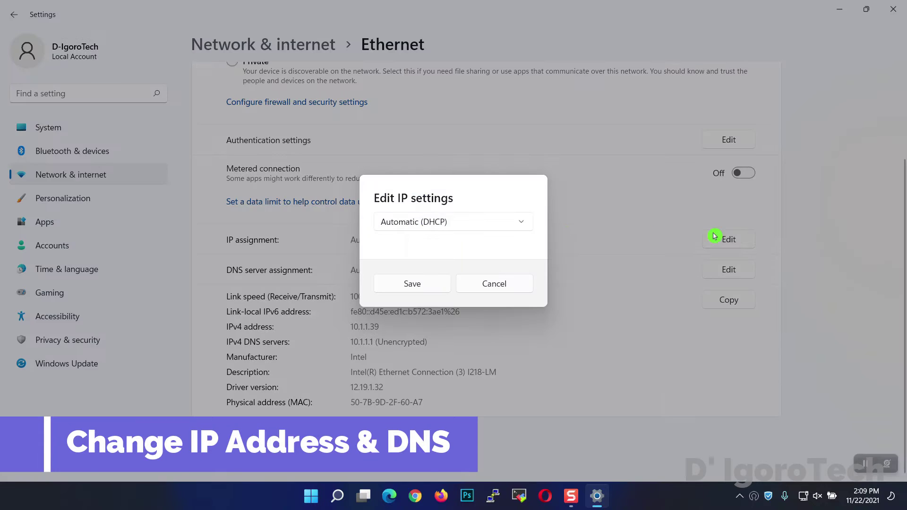
left_click(488, 225)
left_click(440, 243)
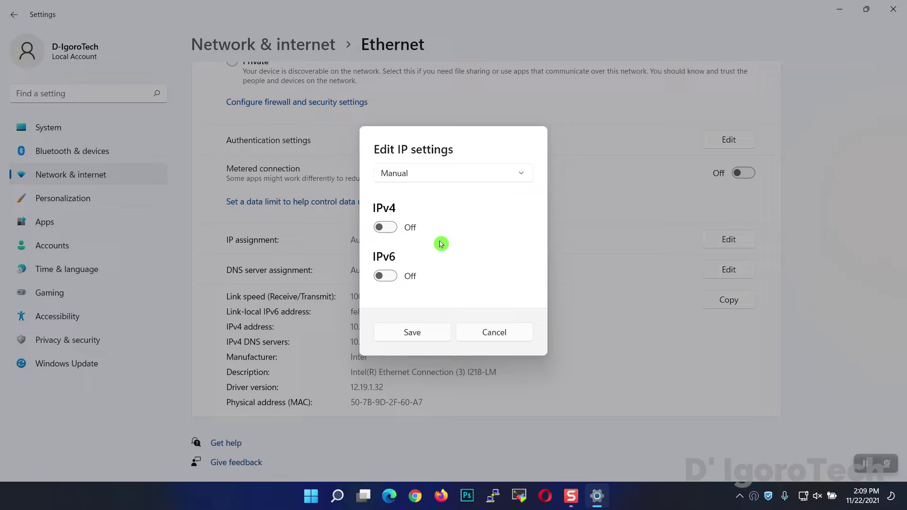
left_click(396, 230)
left_click(406, 163)
type("10")
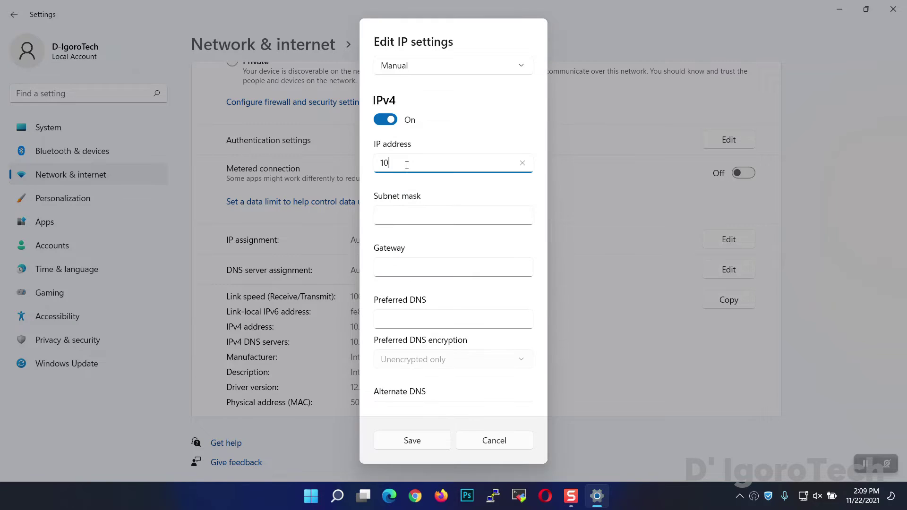
type(".1.1.11")
key("Tab")
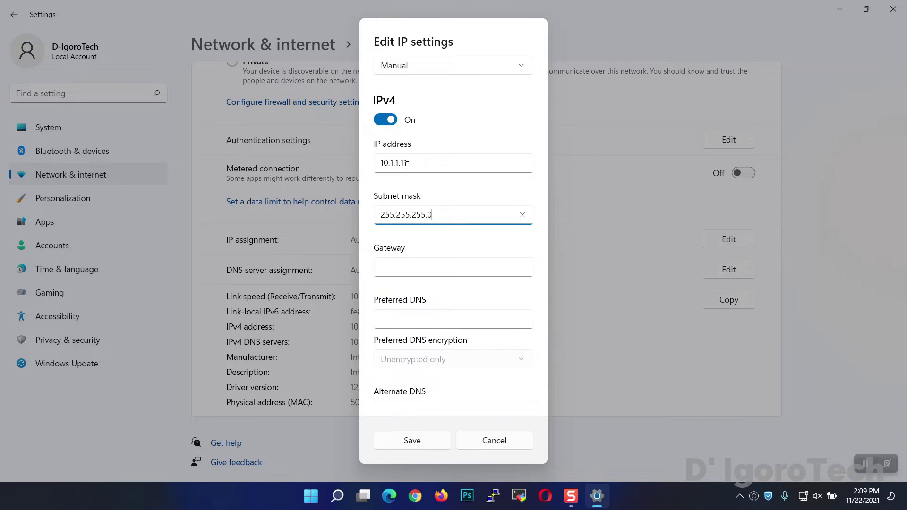
left_click(383, 267)
type("10.1.1.1")
Step: Add DNS servers 8.8.8.8 and 1.1.1.1, both Encrypted preferred, and save
left_click(405, 316)
scroll(447, 263, "down", 2)
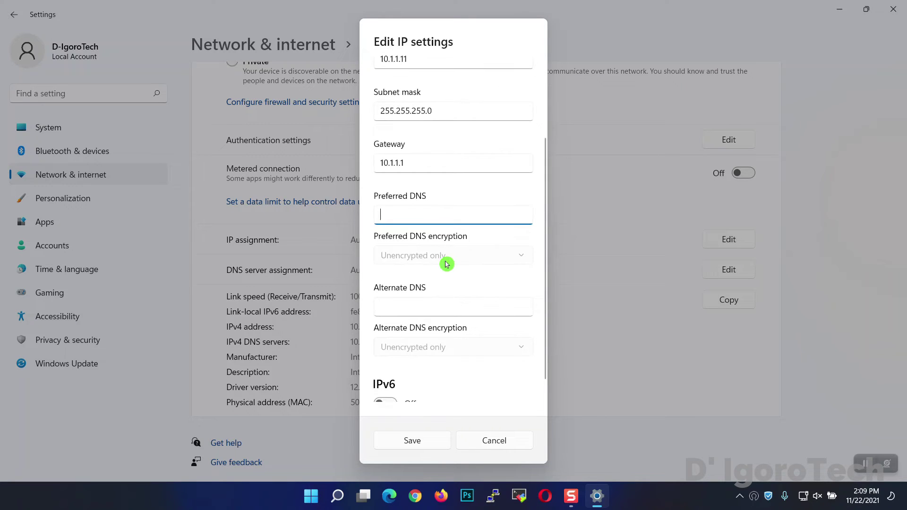
type("8.8.8.8")
left_click(446, 263)
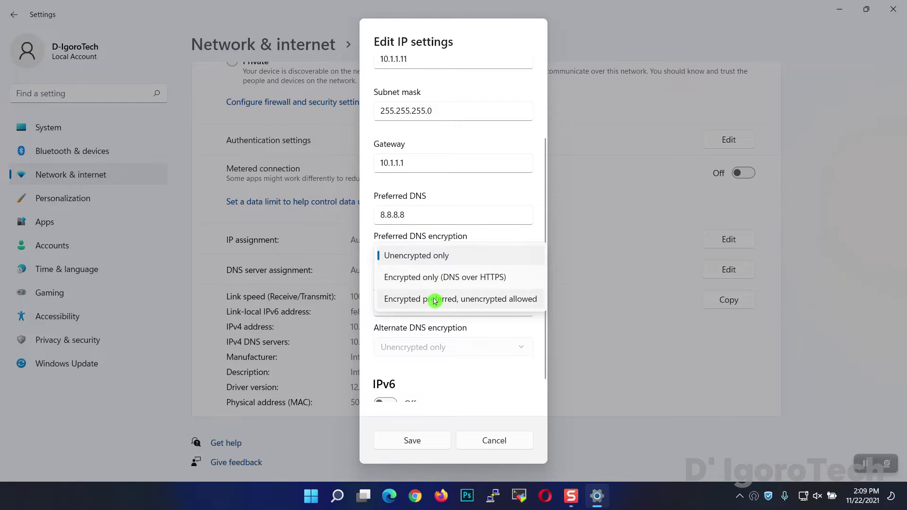
left_click(462, 301)
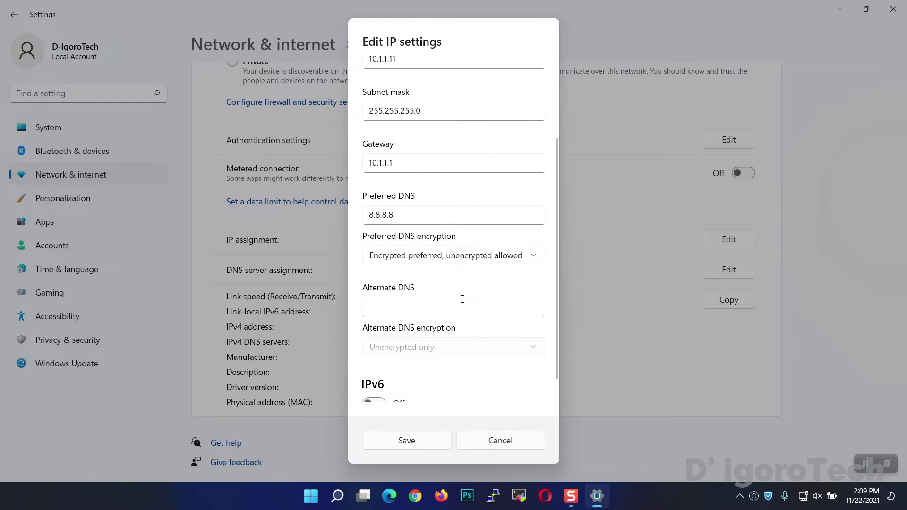
left_click(414, 303)
type("1.1.1.1")
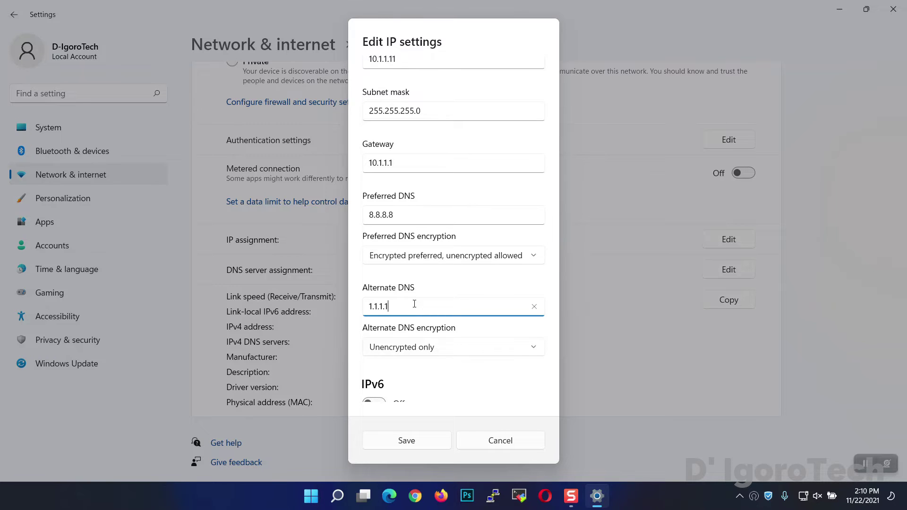
left_click(431, 348)
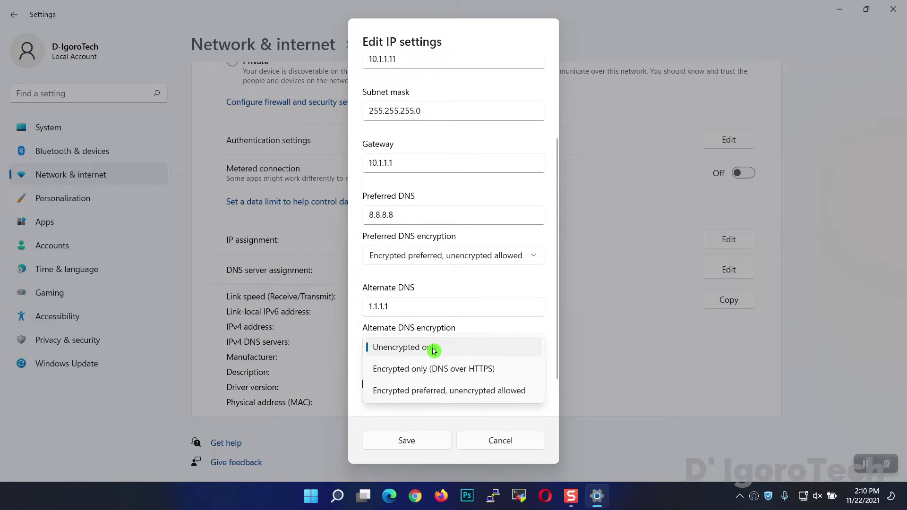
left_click(444, 392)
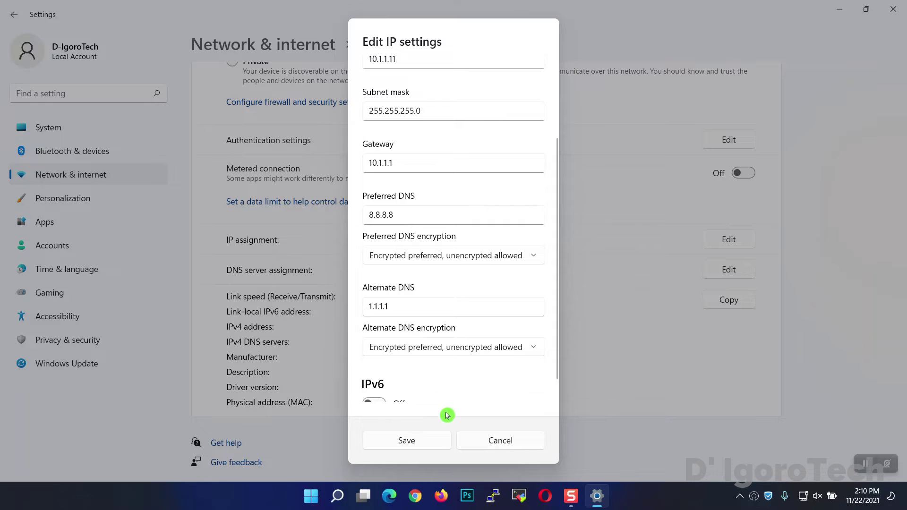
left_click(427, 442)
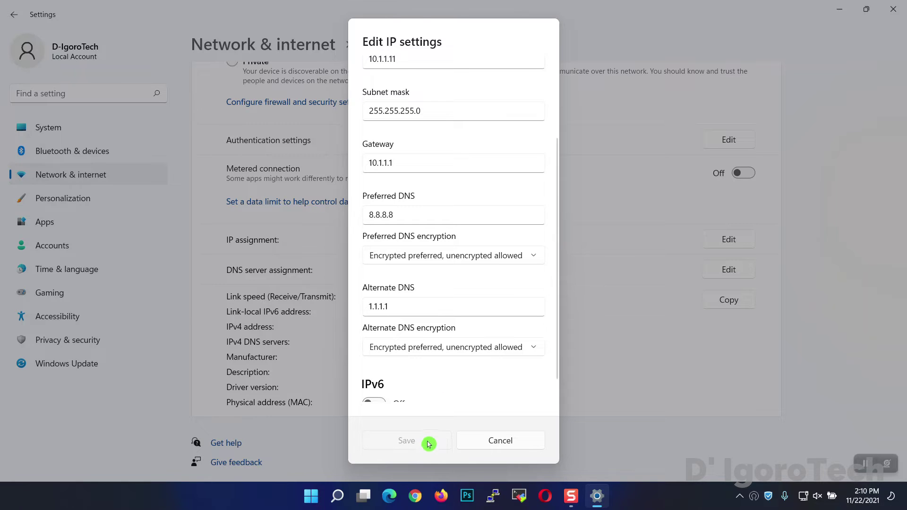
Step: Highlight the Manual IP and DNS assignment and DNS servers 8.8.8.8 and 1.1.1.1
scroll(470, 331, "down", 2)
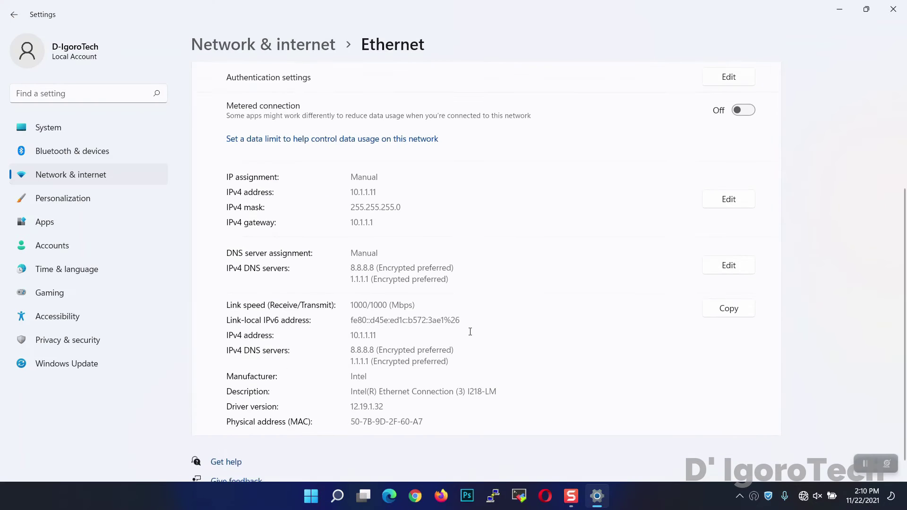
left_click_drag(352, 156, 372, 158)
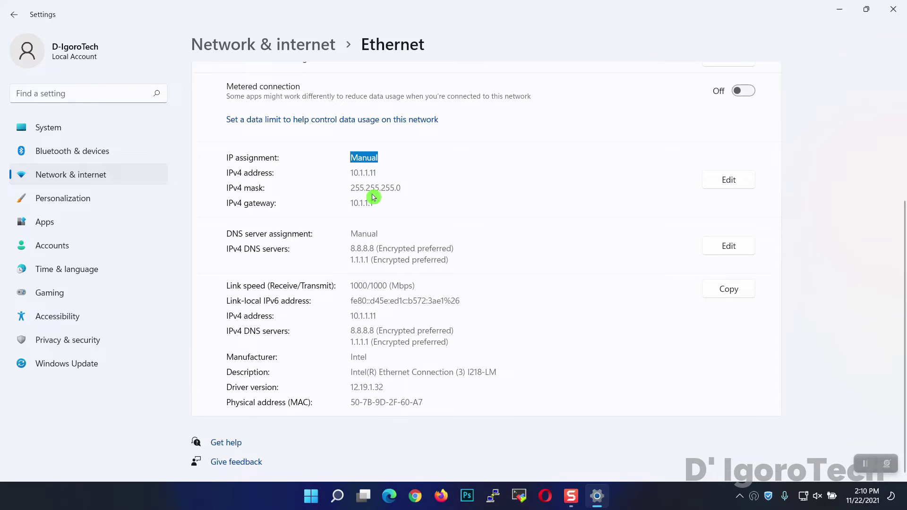
left_click_drag(378, 232, 351, 232)
left_click(351, 330)
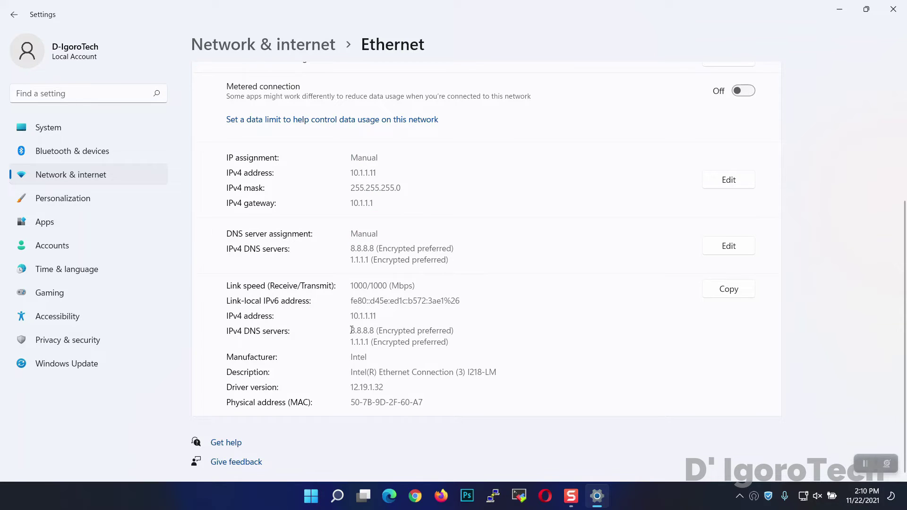
left_click_drag(352, 330, 448, 330)
left_click_drag(354, 344, 451, 344)
left_click(452, 343)
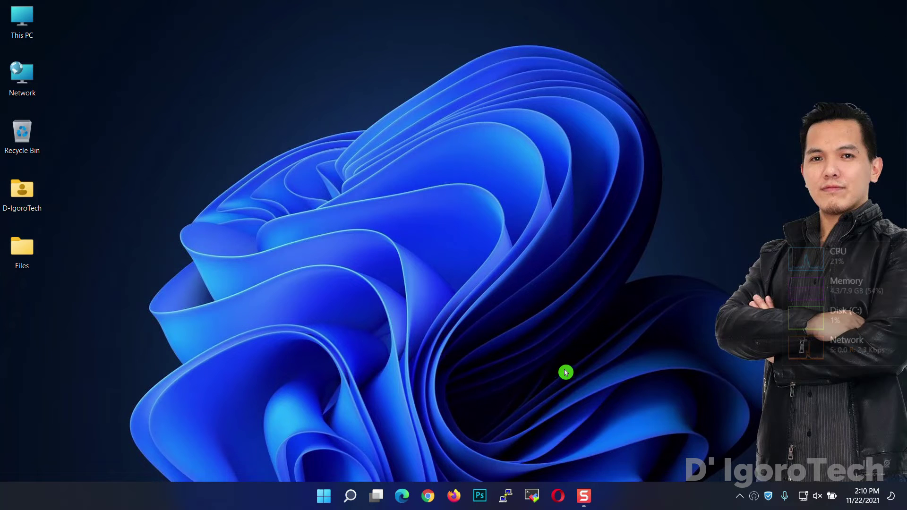
right_click(324, 500)
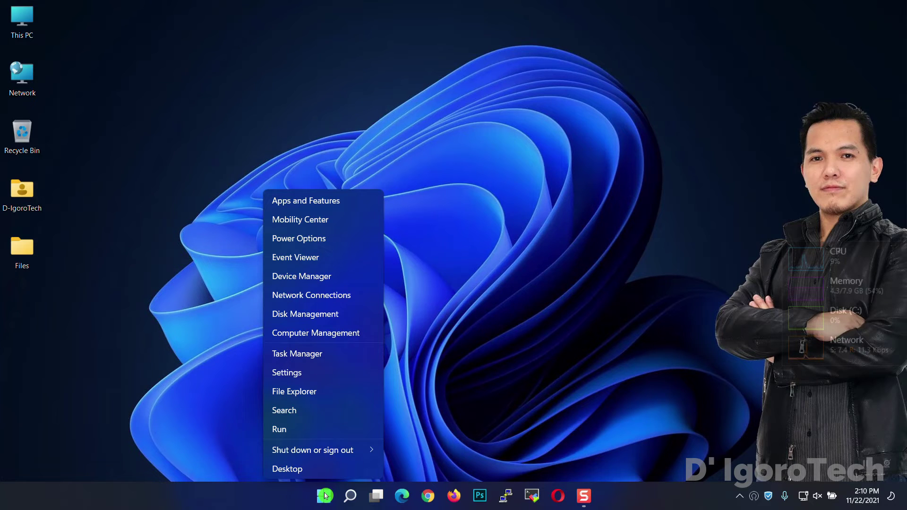
left_click(286, 376)
left_click(74, 177)
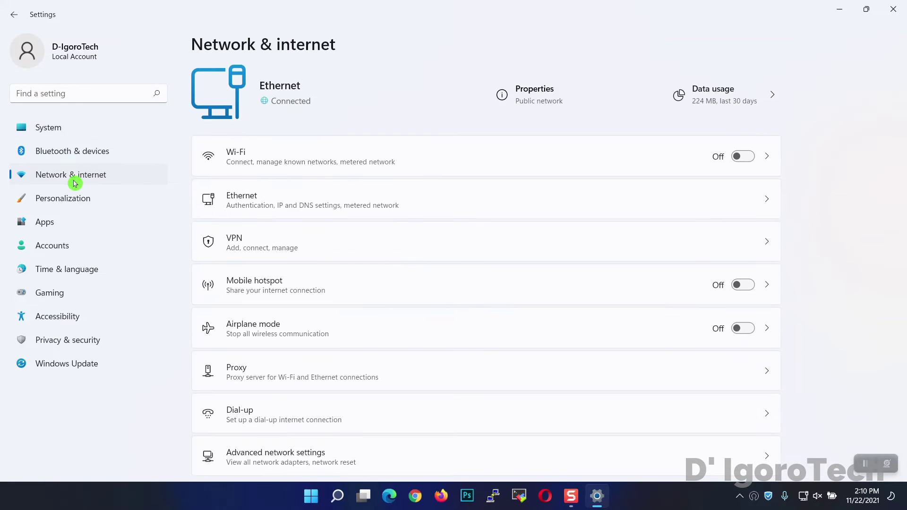
left_click(537, 96)
scroll(591, 229, "down", 5)
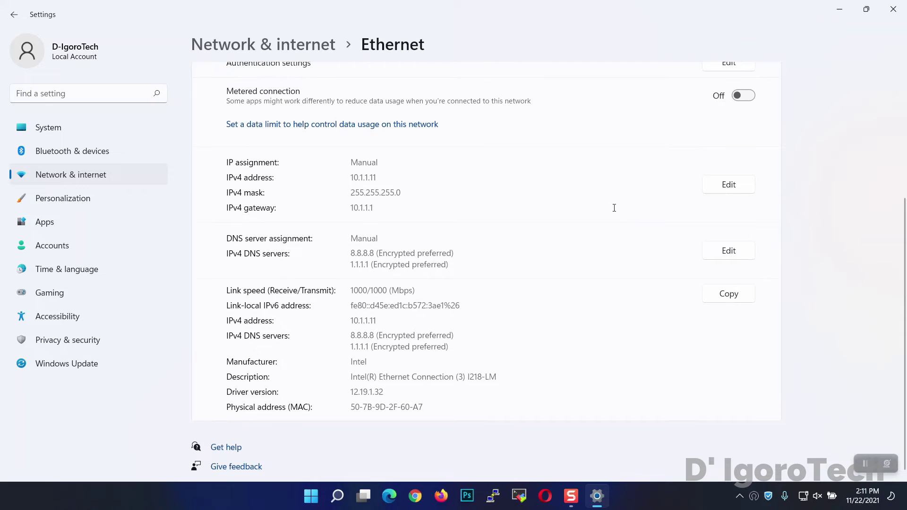
left_click(724, 187)
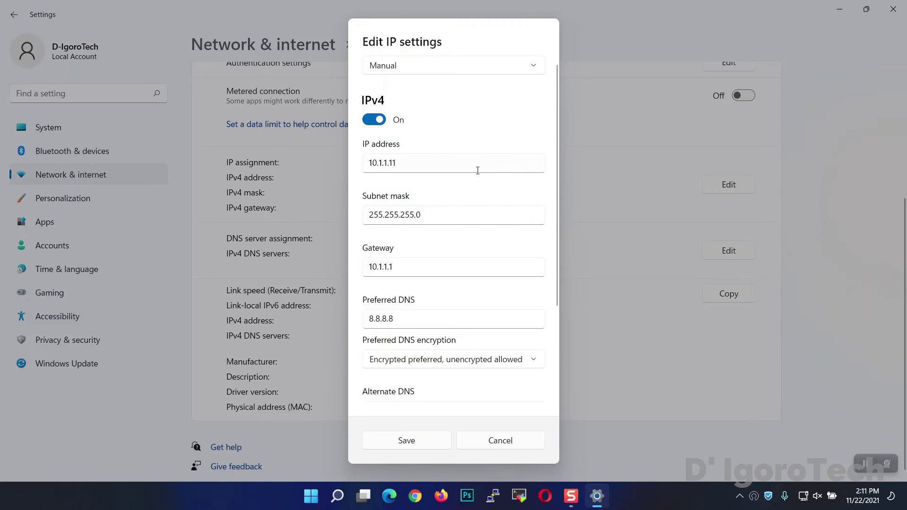
left_click(500, 440)
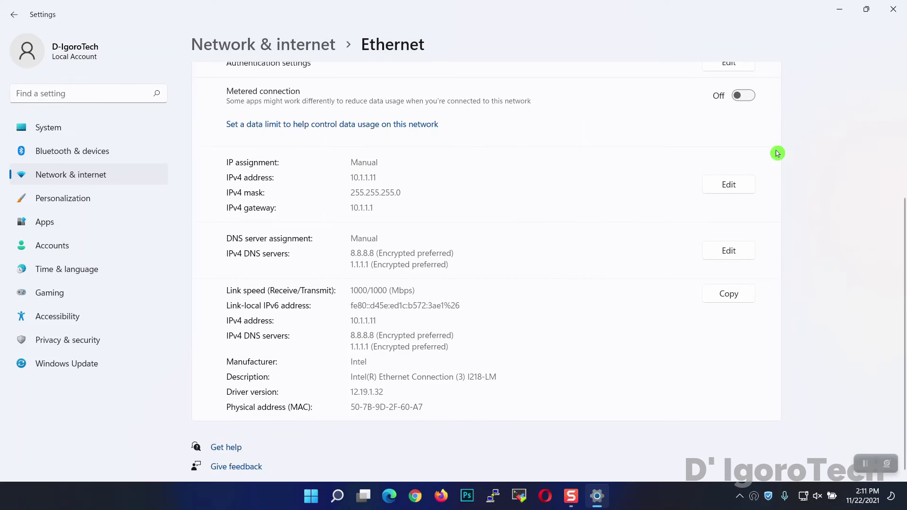
left_click(894, 17)
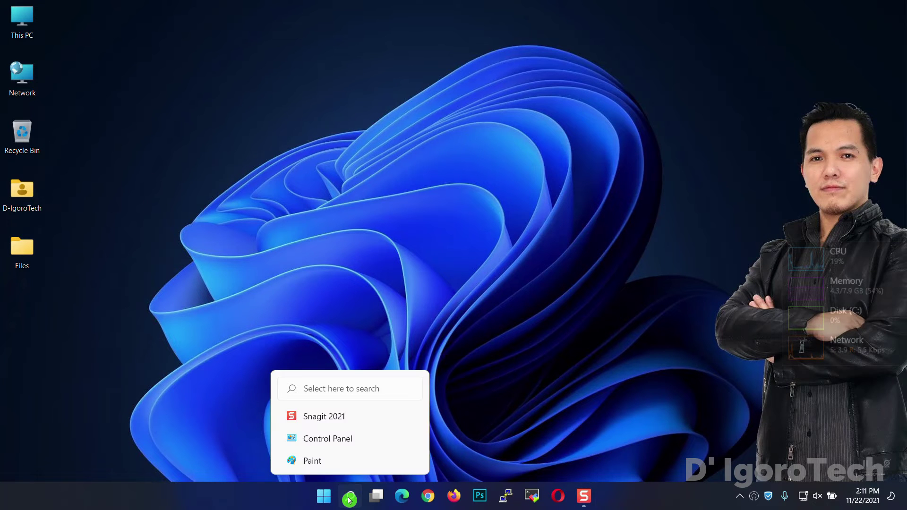
Step: Search for ncpa.cpl and open the Network Connections control panel
left_click(350, 499)
type("ncpa")
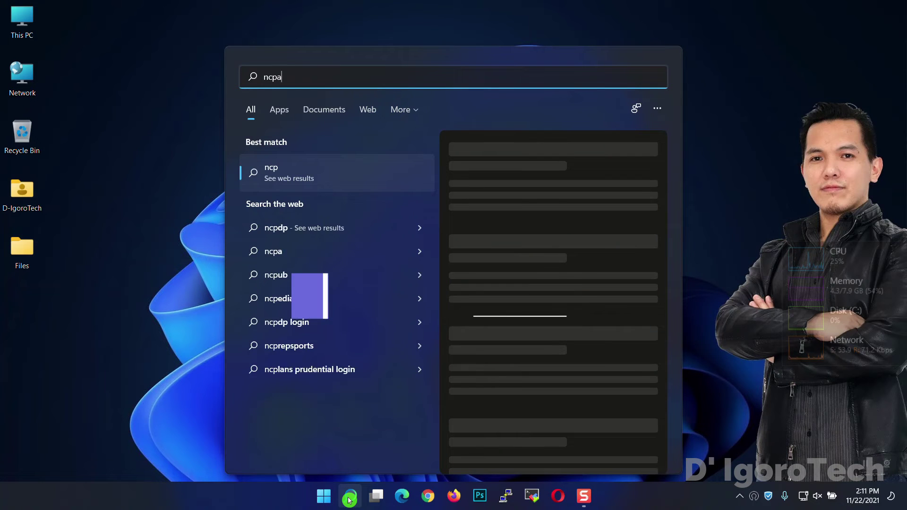
type(".cpl")
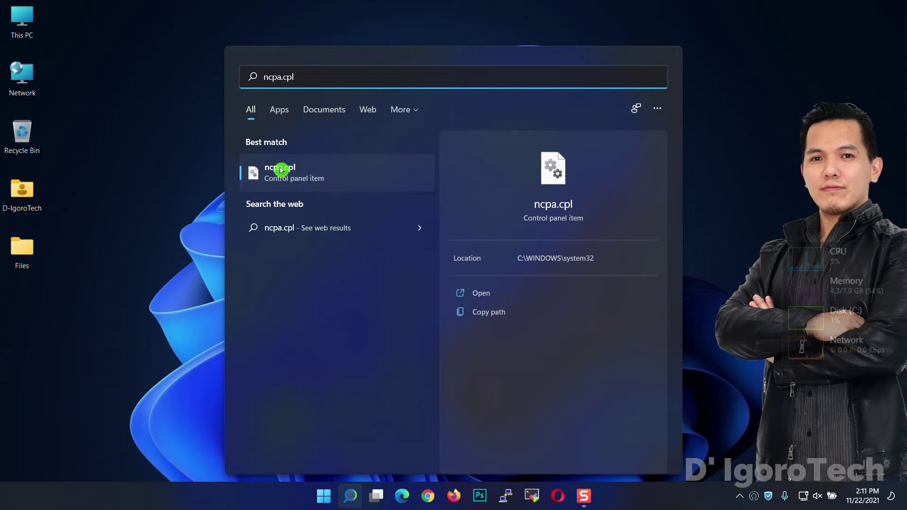
left_click(305, 176)
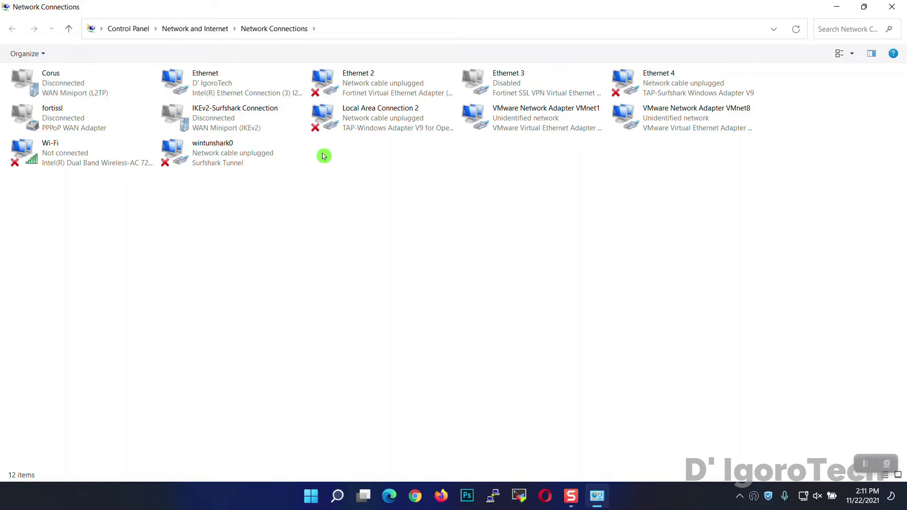
Step: Open Ethernet's TCP/IPv4 Properties, showing static IP 10.1.1.11 with DNS 8.8.8.8 and 1.1.1.1
left_click(222, 92)
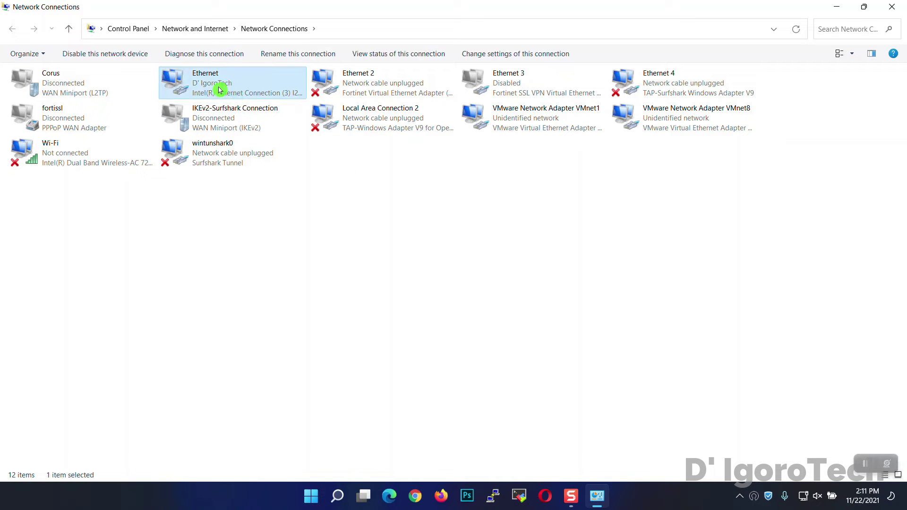
left_click(48, 155)
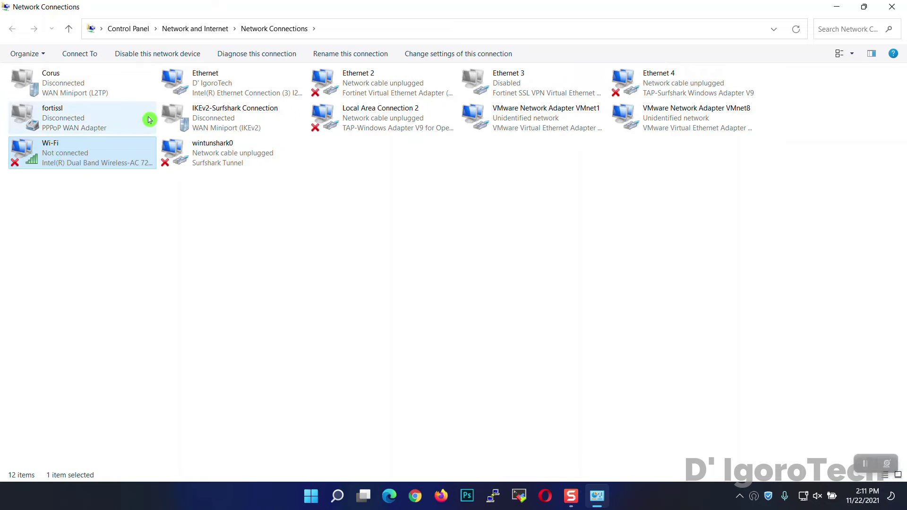
right_click(194, 90)
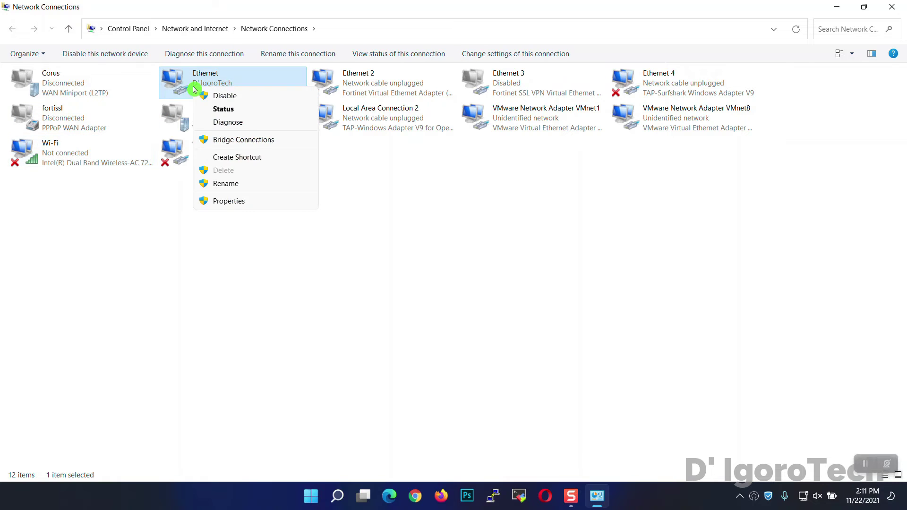
left_click(237, 203)
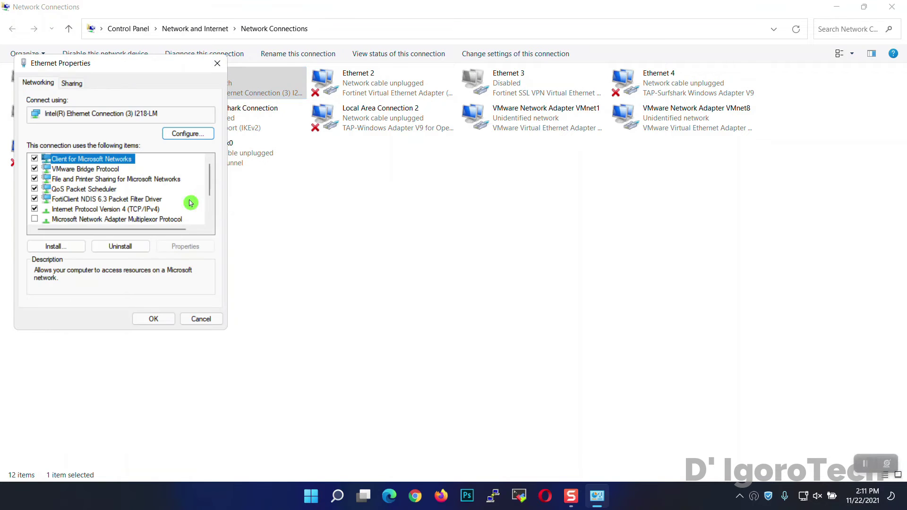
left_click(128, 209)
scroll(134, 208, "down", 1)
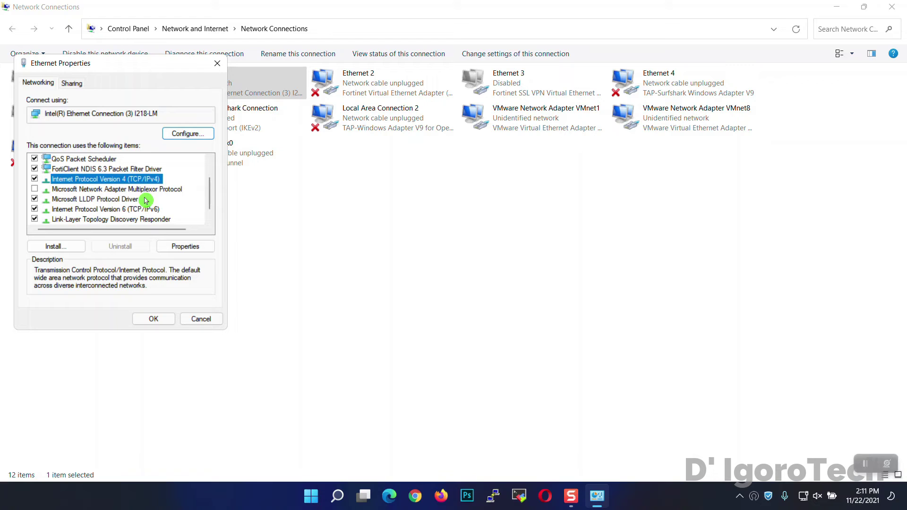
left_click(130, 210)
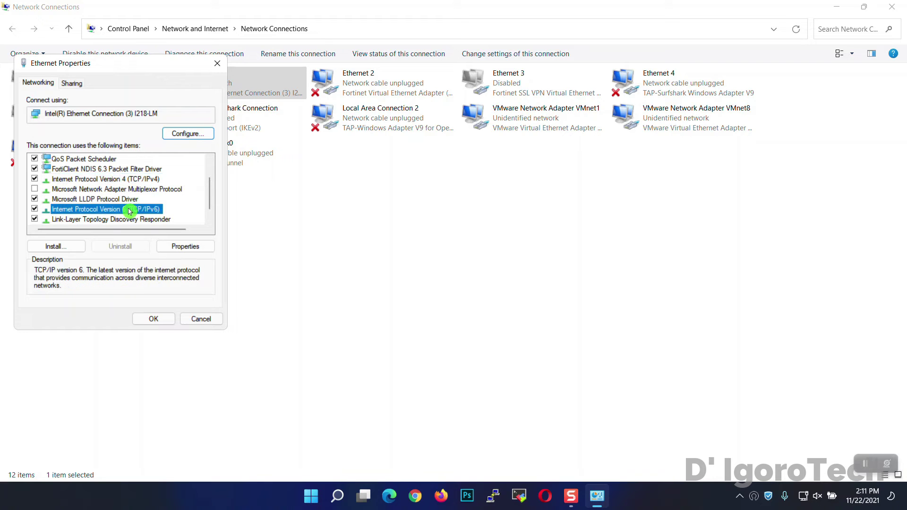
left_click(134, 181)
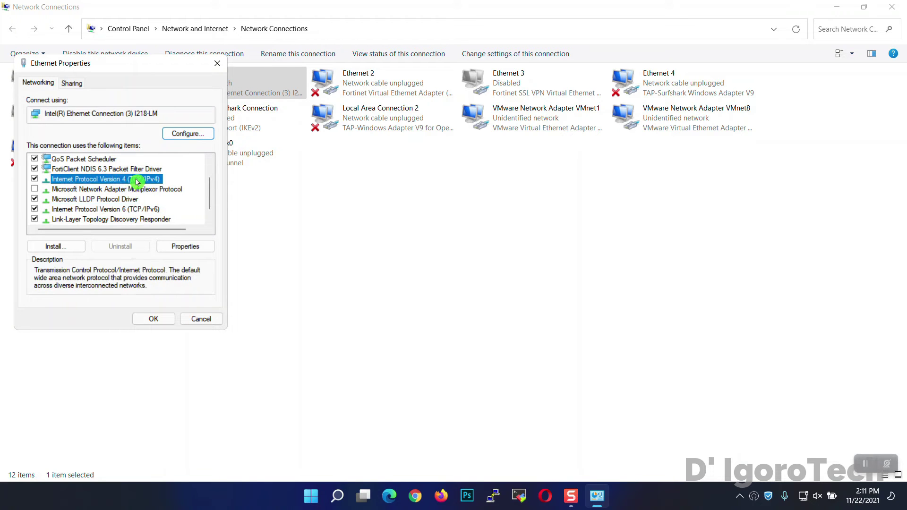
left_click(184, 246)
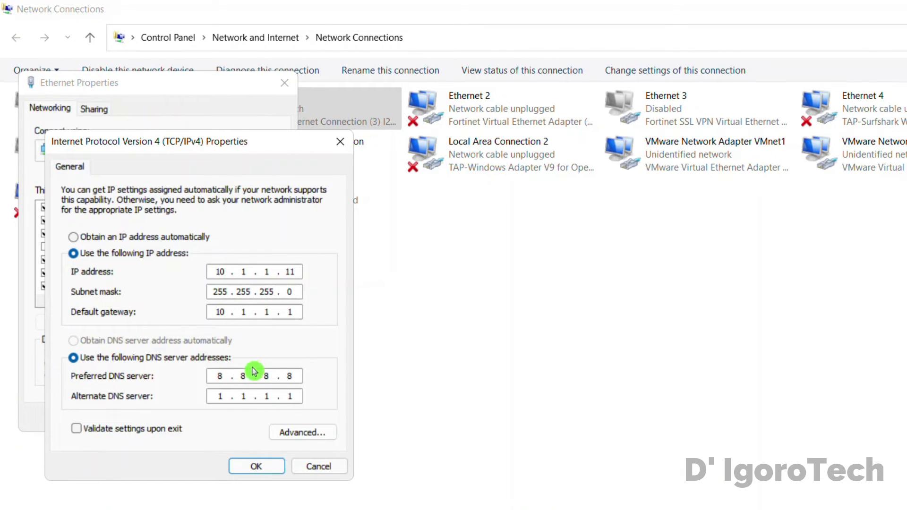
Step: Add DNS server 8.8.4.4 on the DNS tab of Advanced TCP/IP settings
left_click(296, 437)
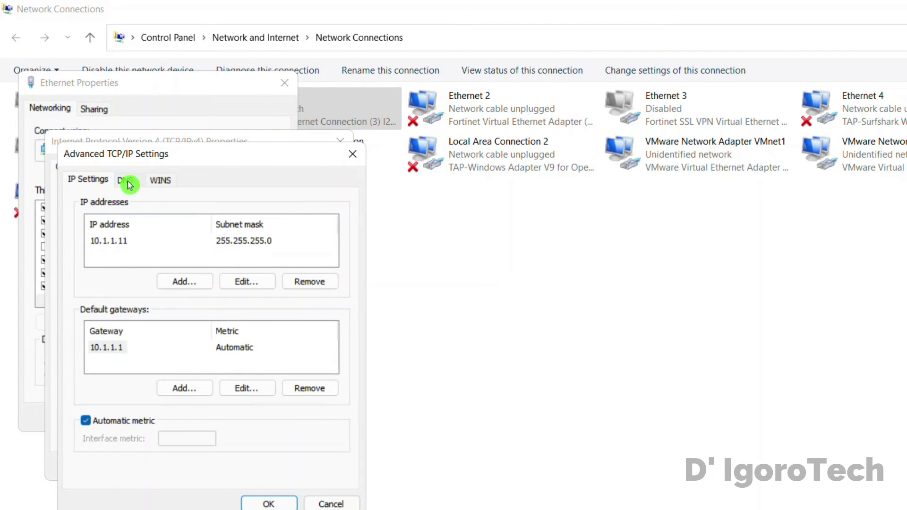
left_click(127, 183)
left_click(141, 217)
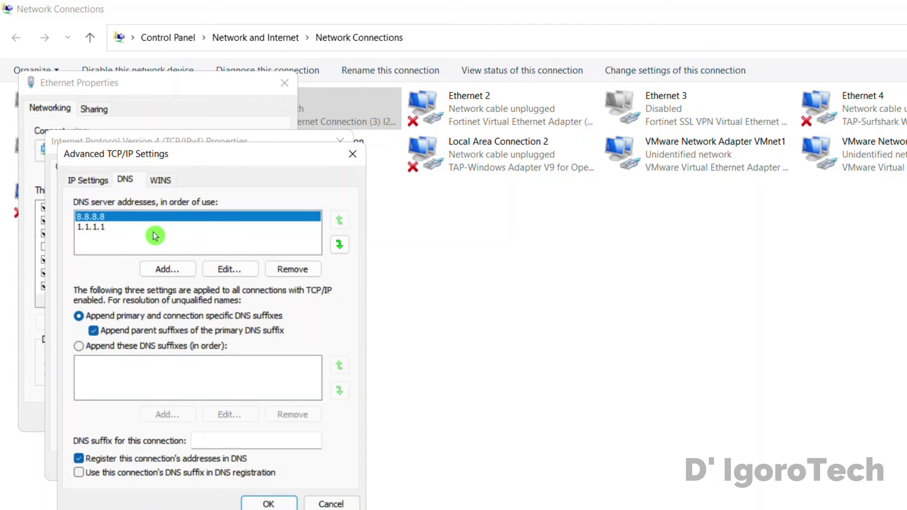
left_click(176, 270)
type("8.8.4.4")
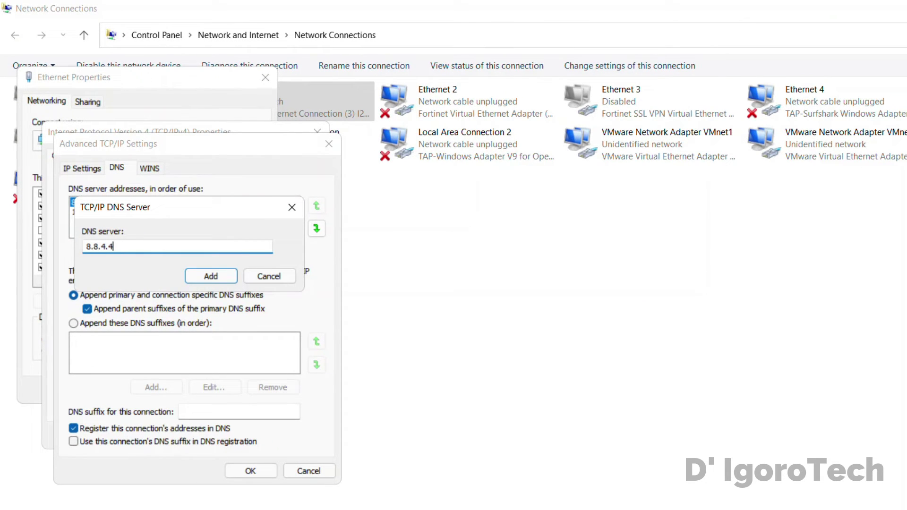
left_click(209, 277)
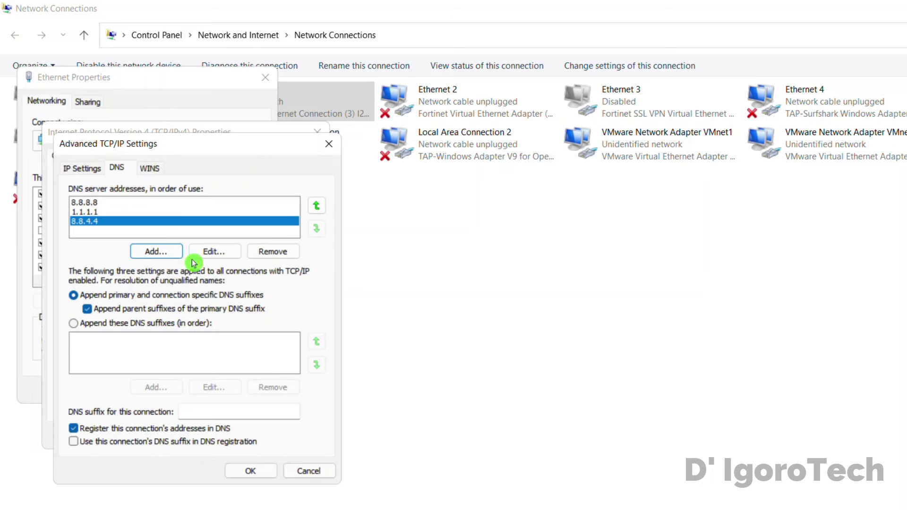
Step: Move 8.8.4.4 up to the top of the DNS server list
left_click(116, 203)
left_click(114, 212)
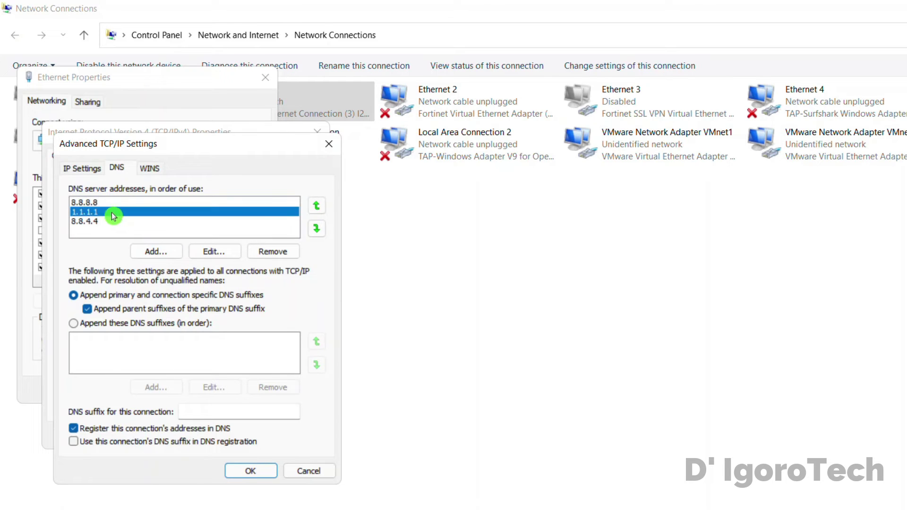
left_click(112, 220)
left_click(111, 213)
left_click(110, 220)
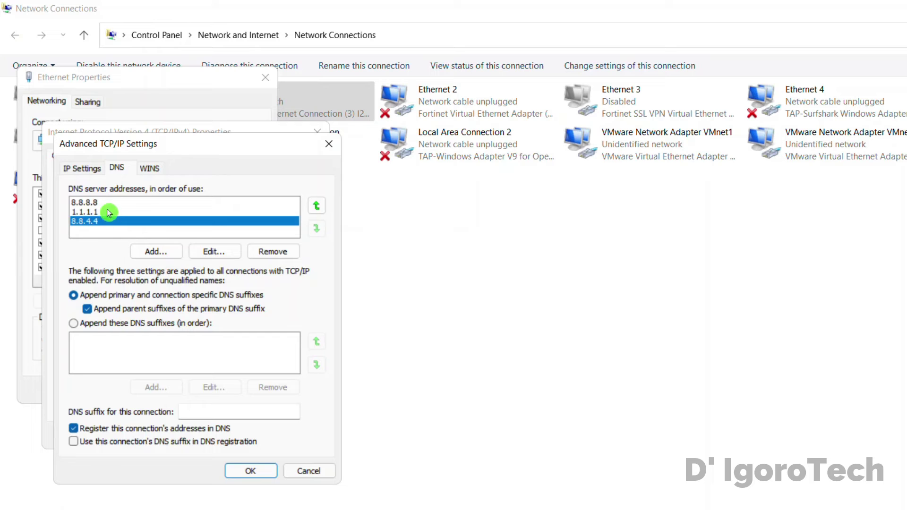
left_click(107, 212)
left_click(107, 222)
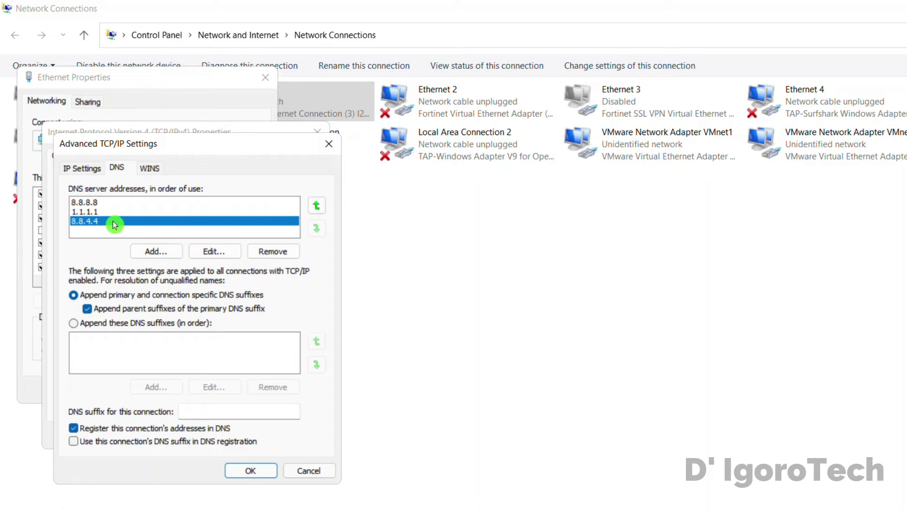
left_click(316, 207)
left_click(316, 207)
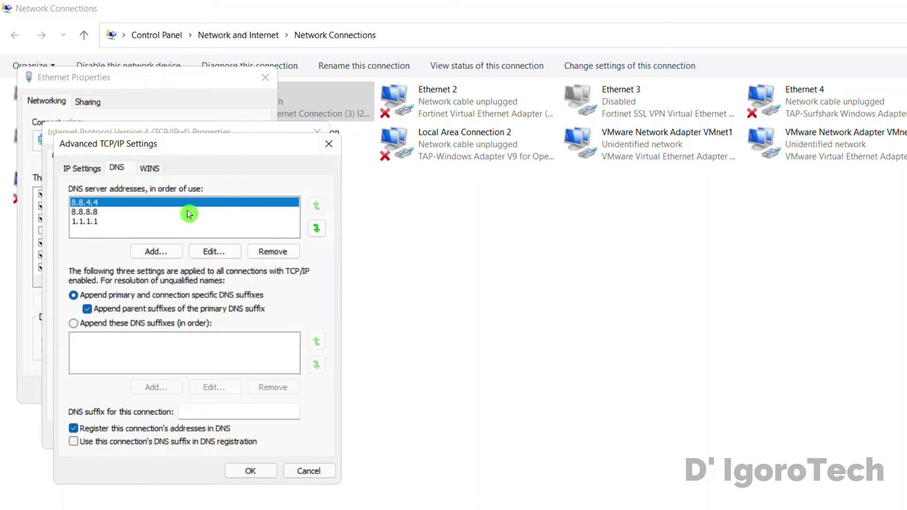
Step: Check the order 8.8.4.4, 8.8.8.8, 1.1.1.1 and accept both dialogs with OK
left_click(108, 212)
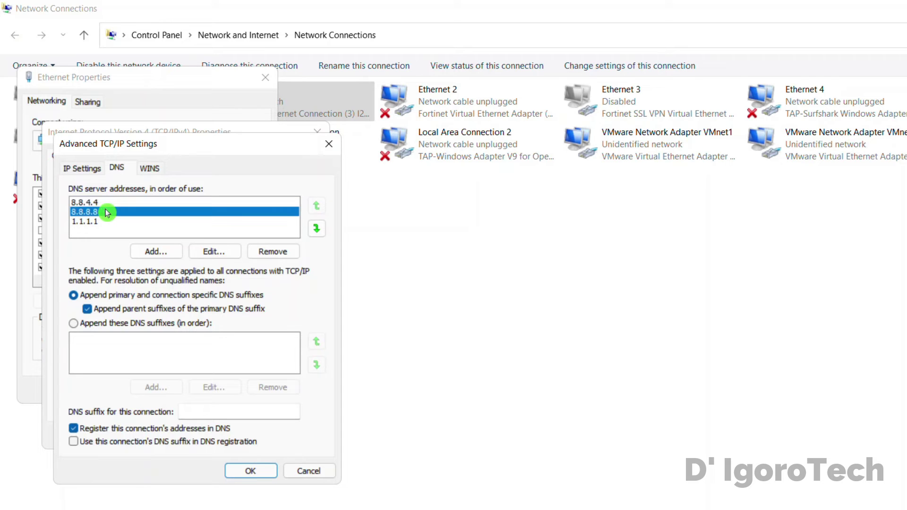
left_click(107, 221)
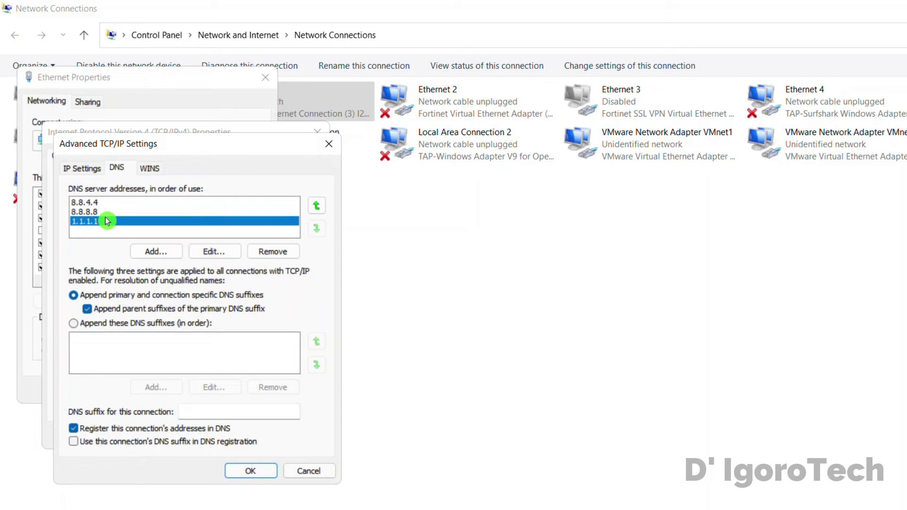
left_click(109, 203)
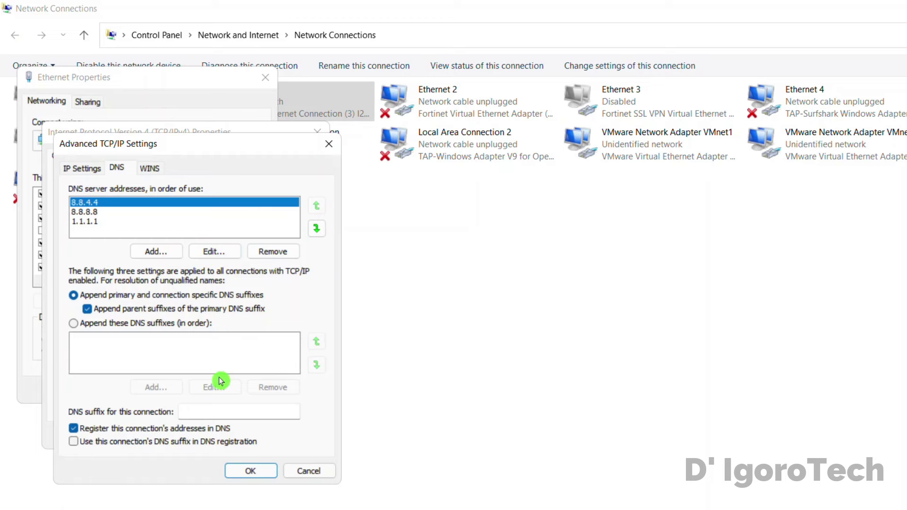
left_click(249, 474)
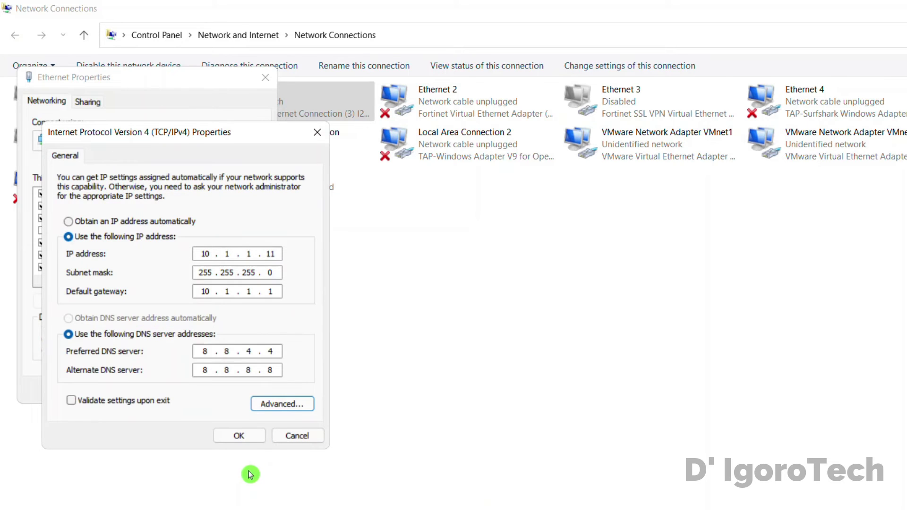
left_click(240, 436)
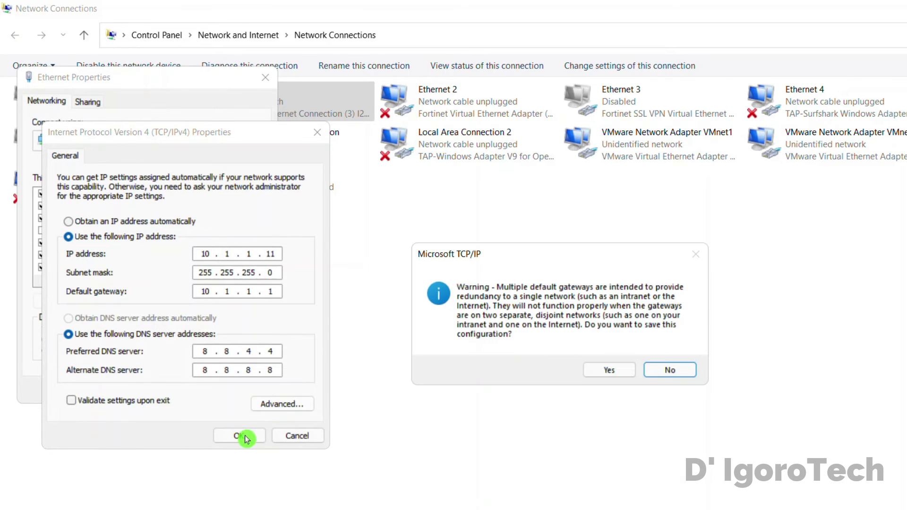
Step: Accept the multiple-gateway warning and close the Ethernet properties and Network Connections windows
left_click(602, 371)
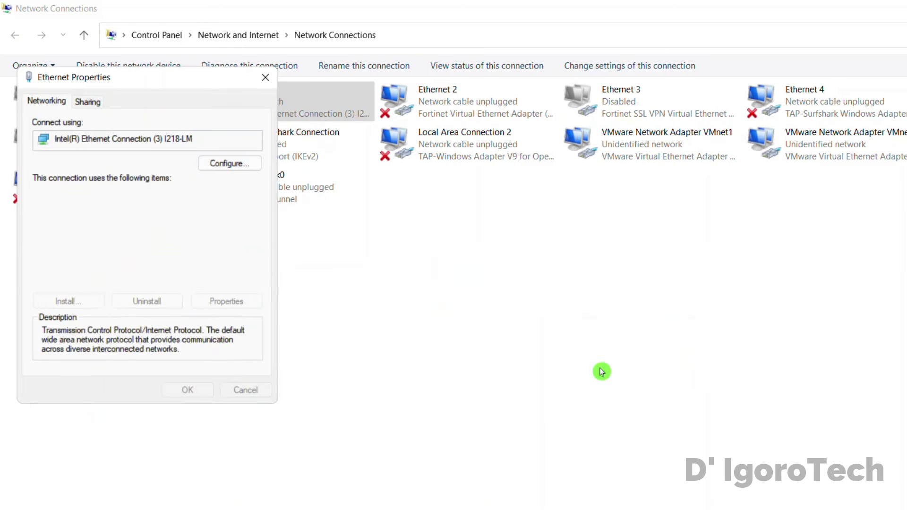
left_click(194, 389)
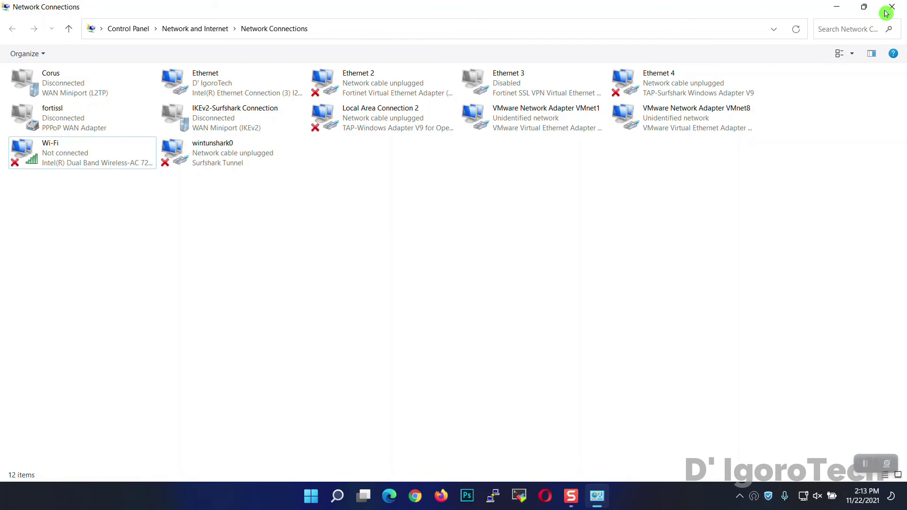
left_click(888, 12)
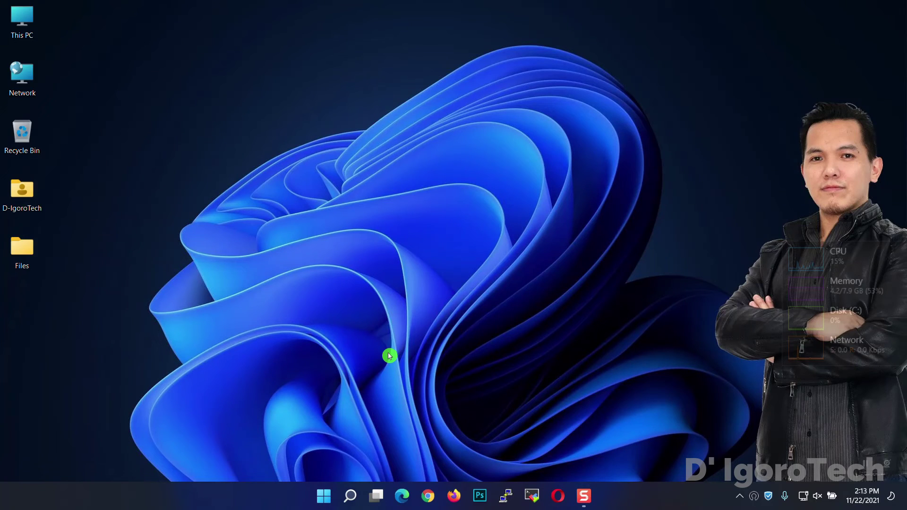
Step: Open Control Panel and go via Network and Sharing Center to Change adapter settings
left_click(350, 497)
type("control ")
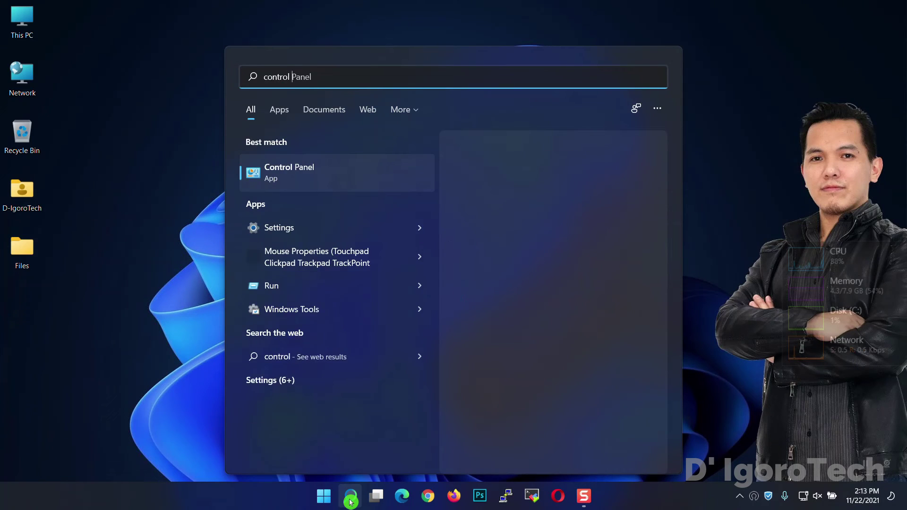
type("panel")
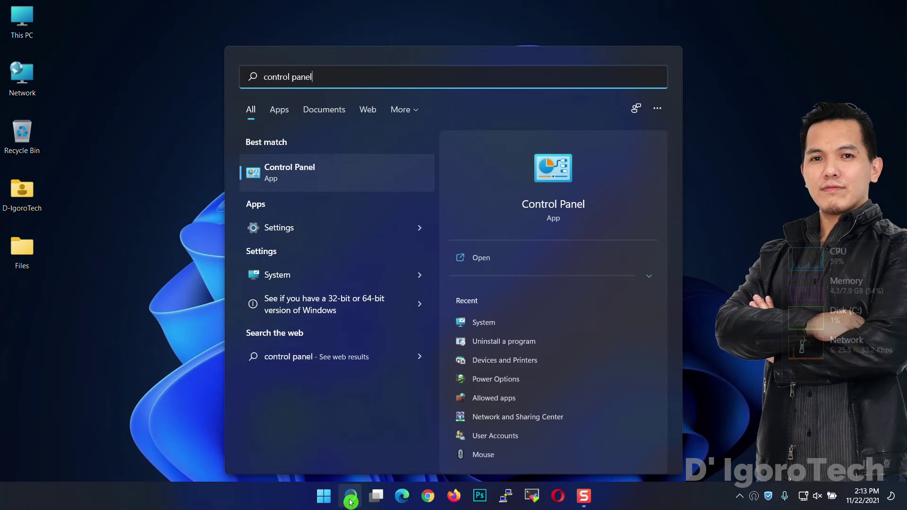
left_click(327, 182)
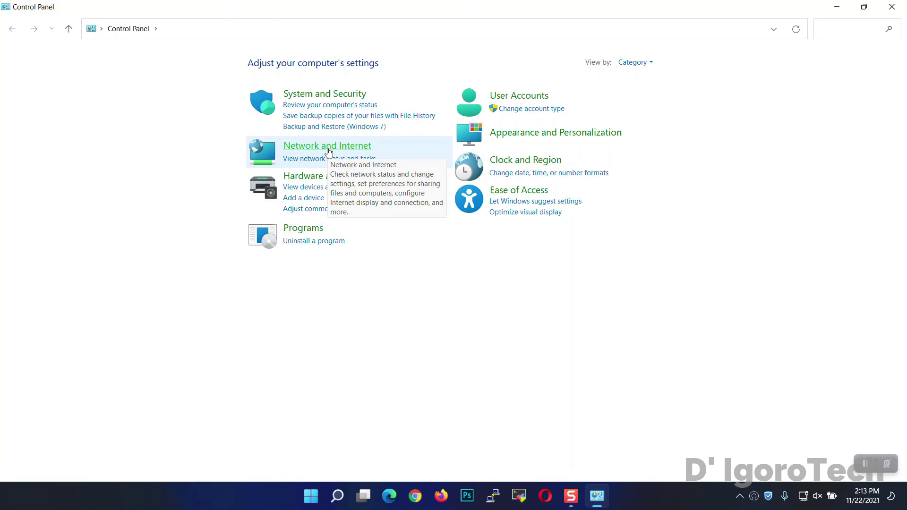
left_click(328, 149)
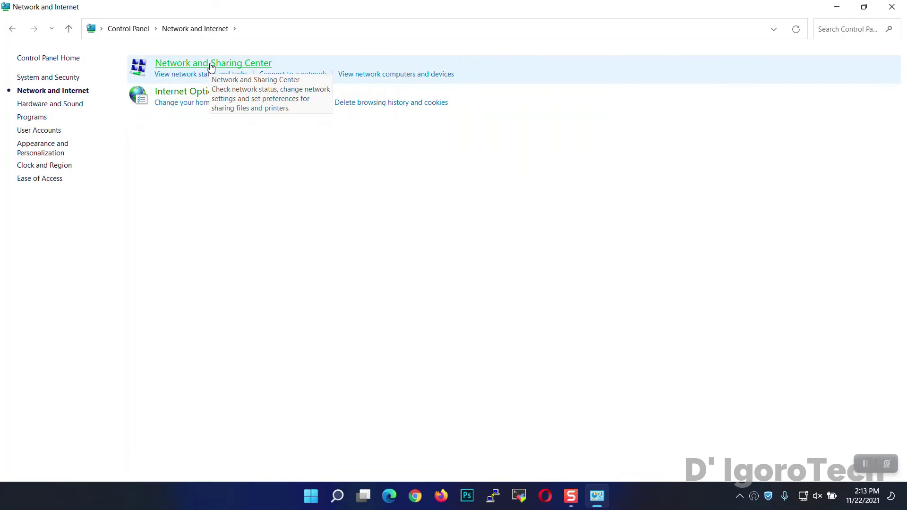
left_click(215, 66)
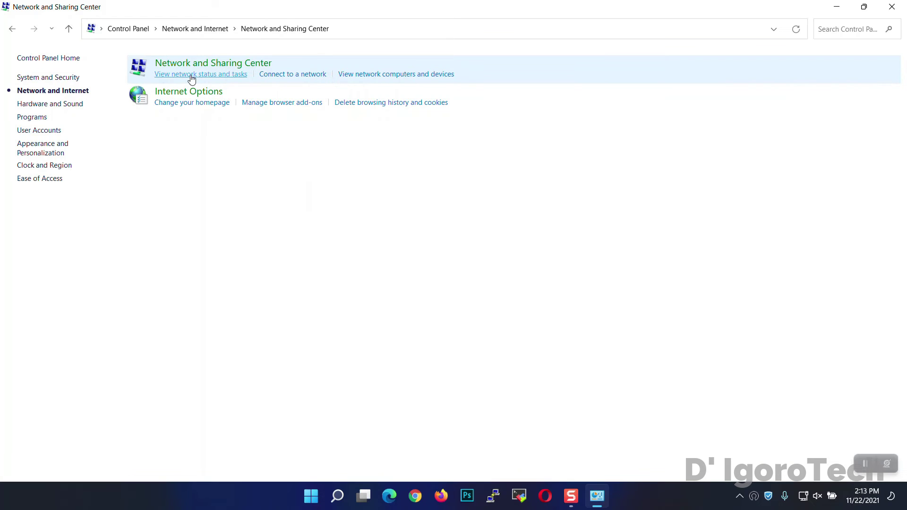
left_click(65, 83)
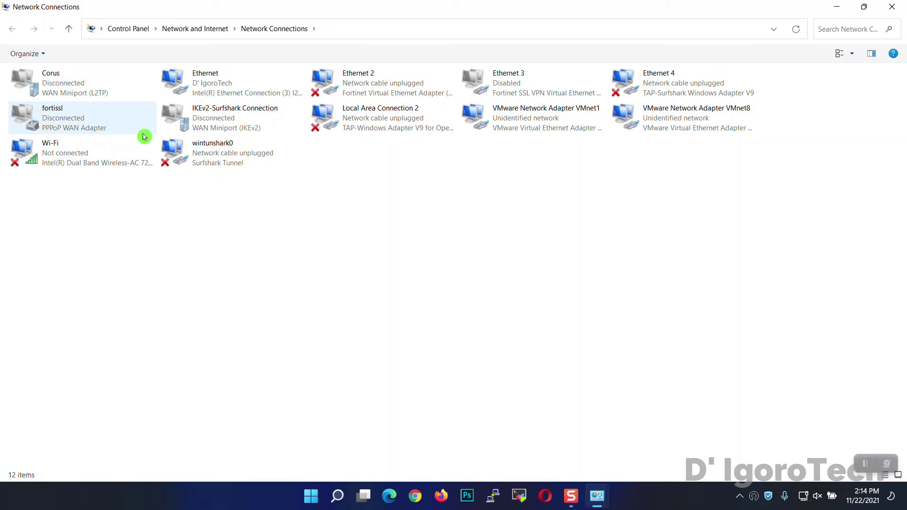
Step: Switch the Ethernet adapter's IPv4 to obtain an IP address automatically
left_click(196, 90)
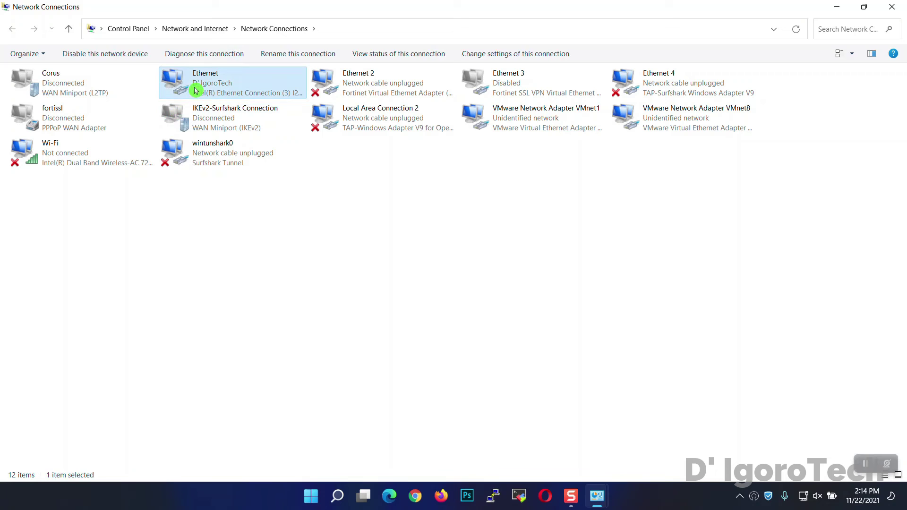
right_click(196, 90)
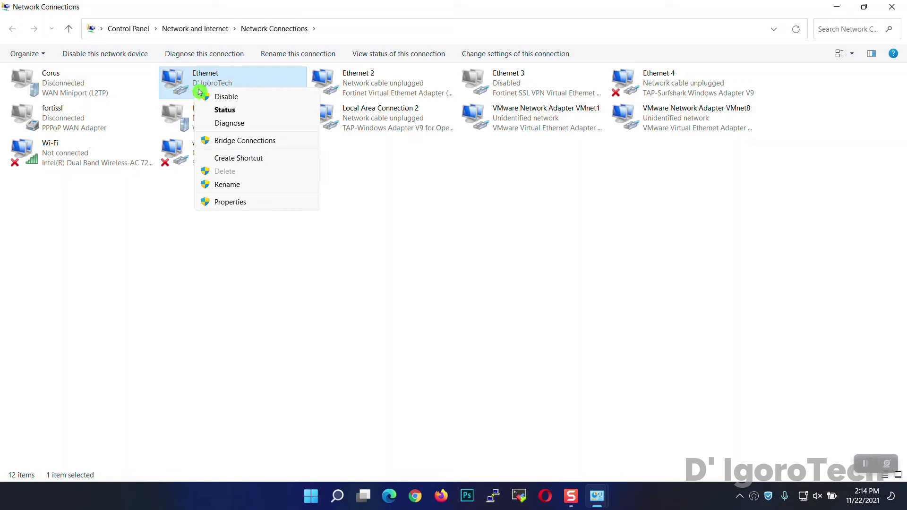
left_click(229, 202)
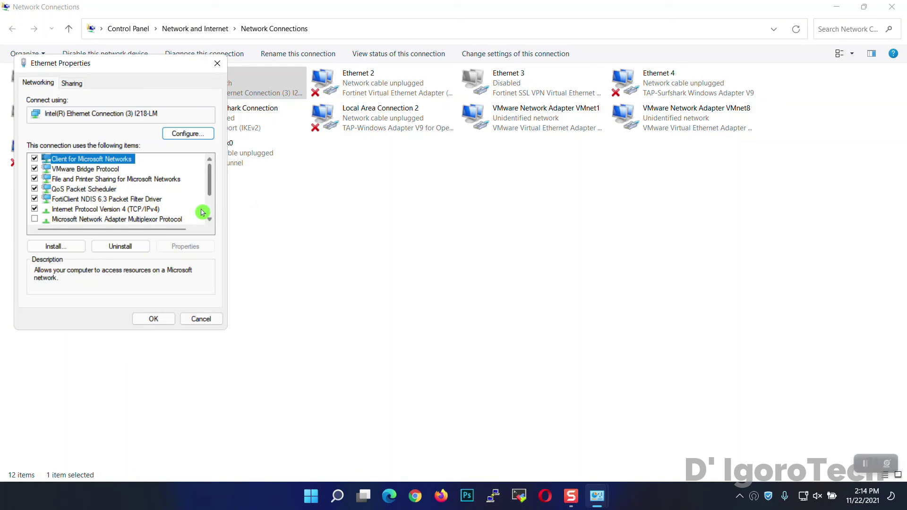
left_click(149, 209)
scroll(166, 205, "down", 2)
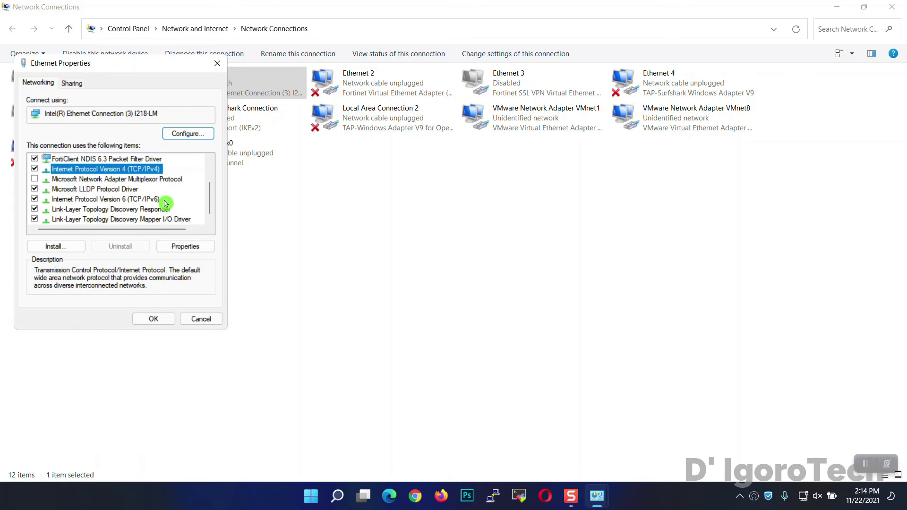
left_click(184, 245)
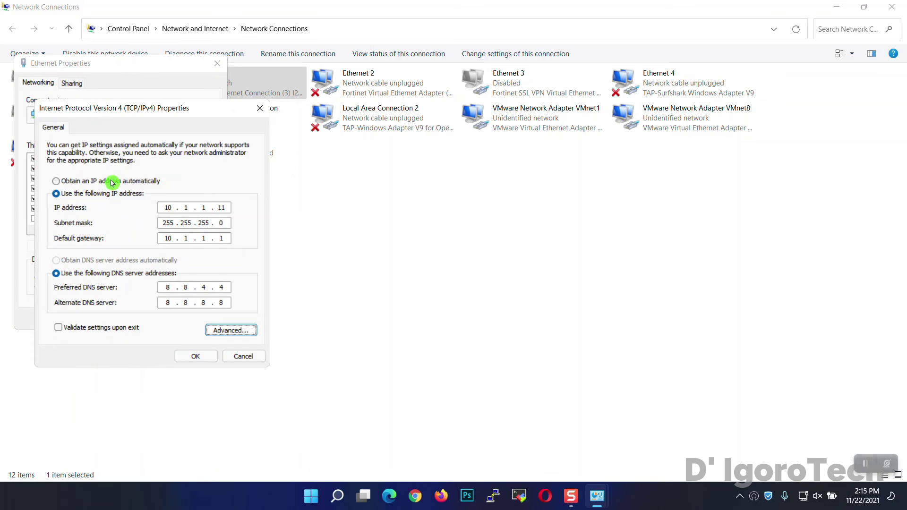
left_click(121, 182)
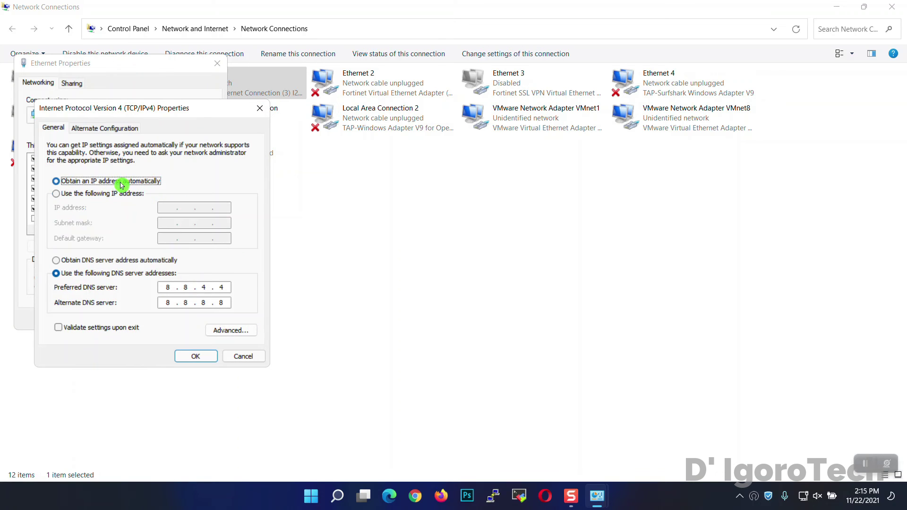
Step: Set DNS servers 8.8.8.8 and 1.1.1.1, apply, and close the network windows
left_click(203, 289)
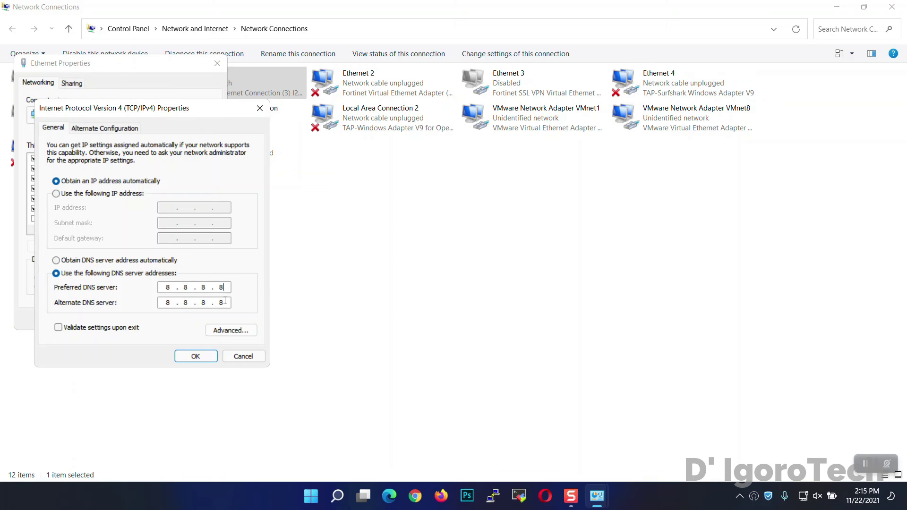
left_click(196, 356)
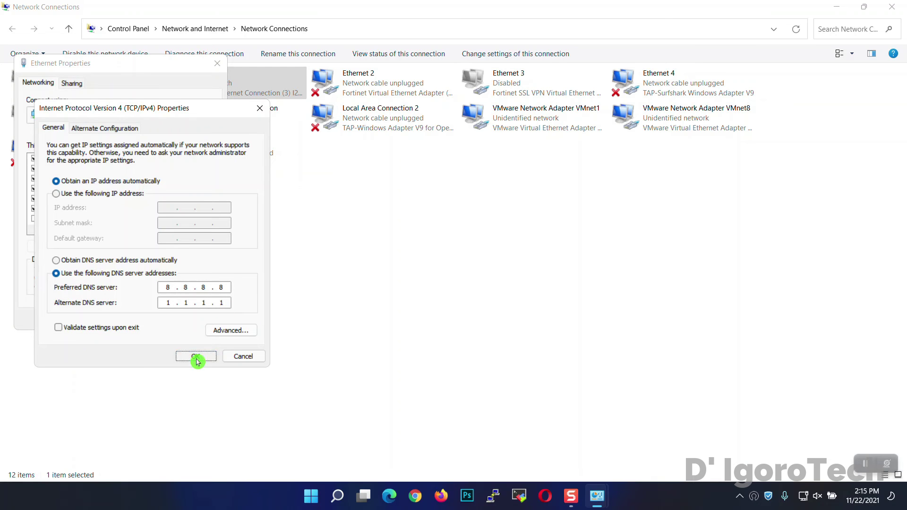
left_click(156, 322)
left_click(892, 7)
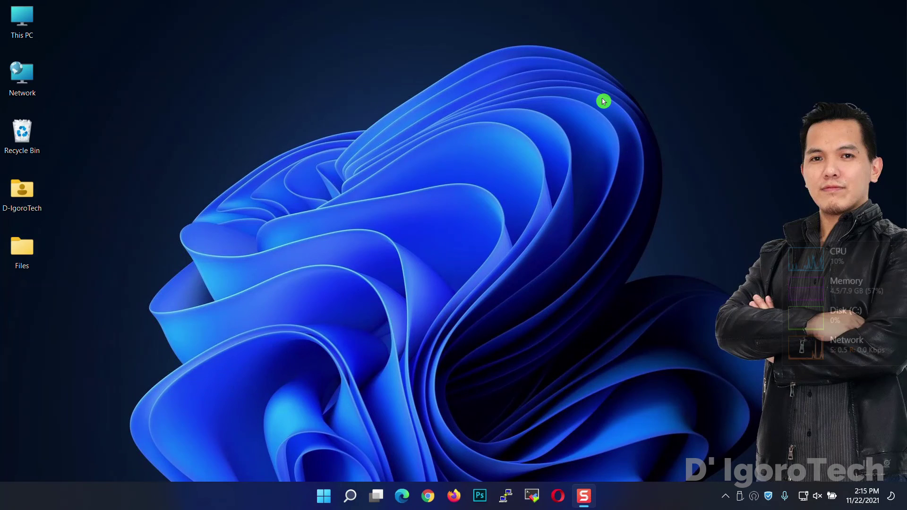
Step: Launch Command Prompt by searching for 'cmd'
left_click(352, 499)
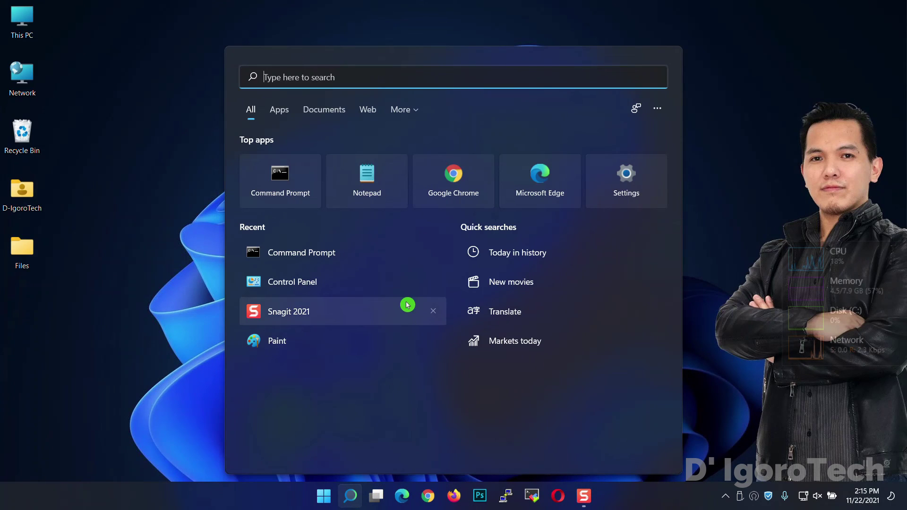
type("cmd")
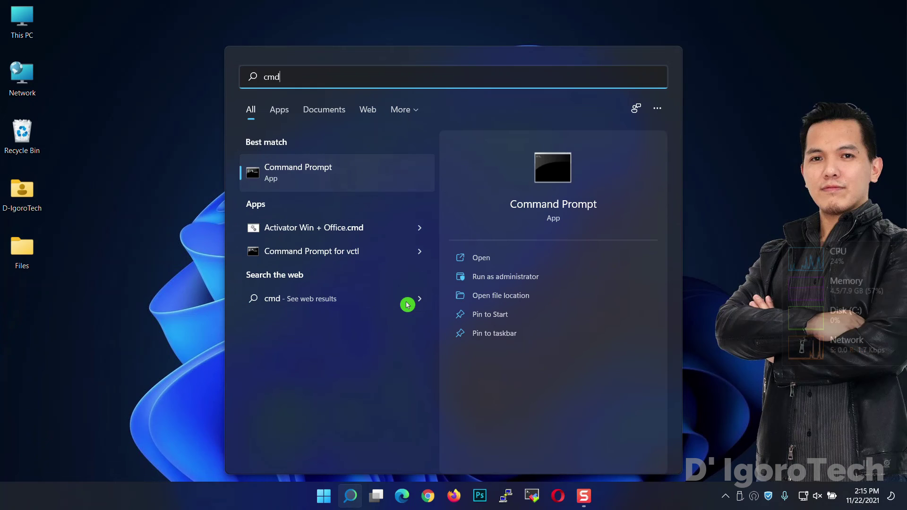
left_click(301, 176)
Step: Run ipconfig /all and highlight Ethernet's DNS servers 8.8.8.8 and 1.1.1.1
left_click(301, 176)
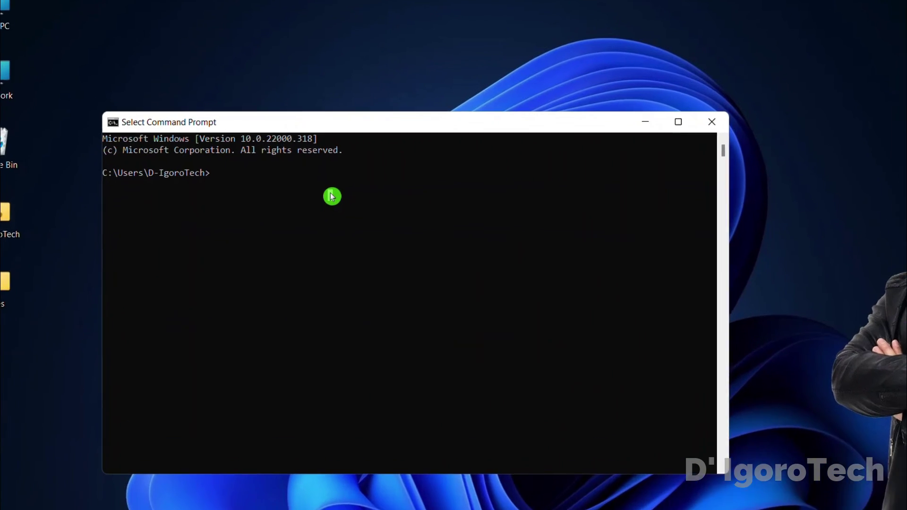
type("ipconfig")
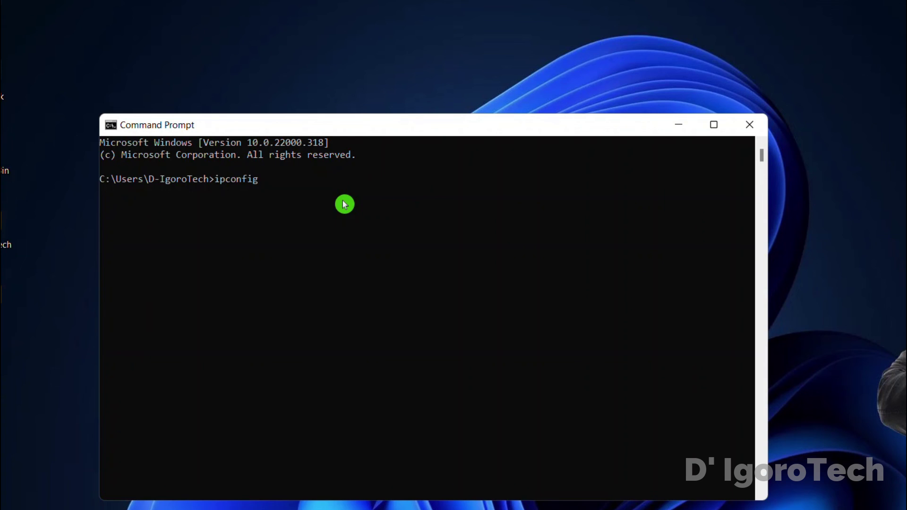
type(" /all")
key("Return")
scroll(415, 271, "up", 15)
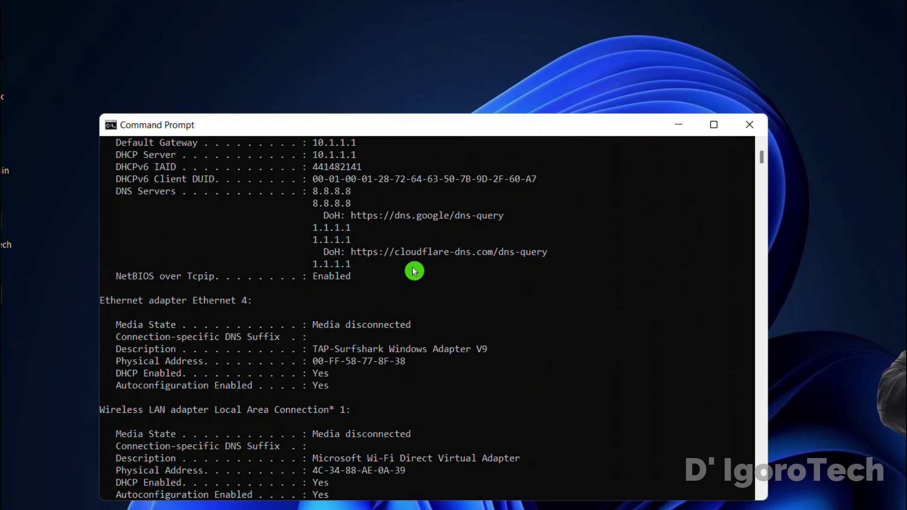
scroll(414, 271, "down", 1)
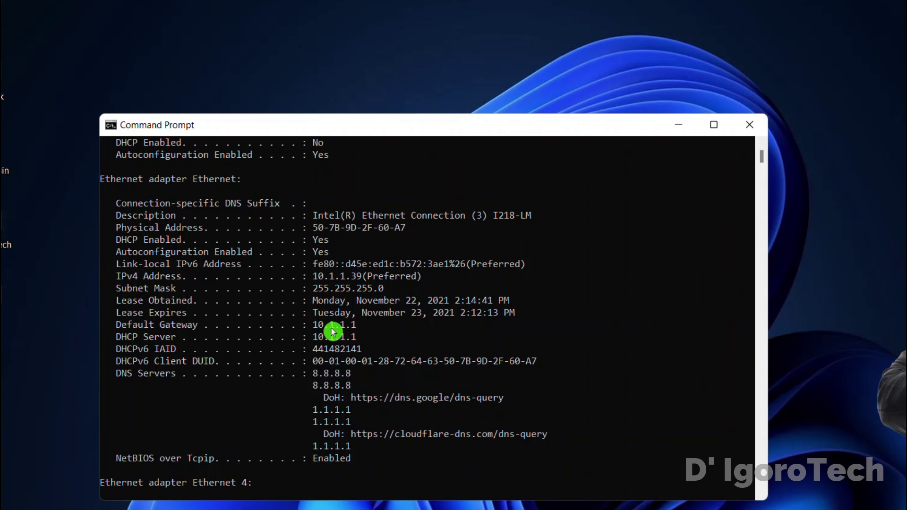
left_click_drag(312, 384, 509, 405)
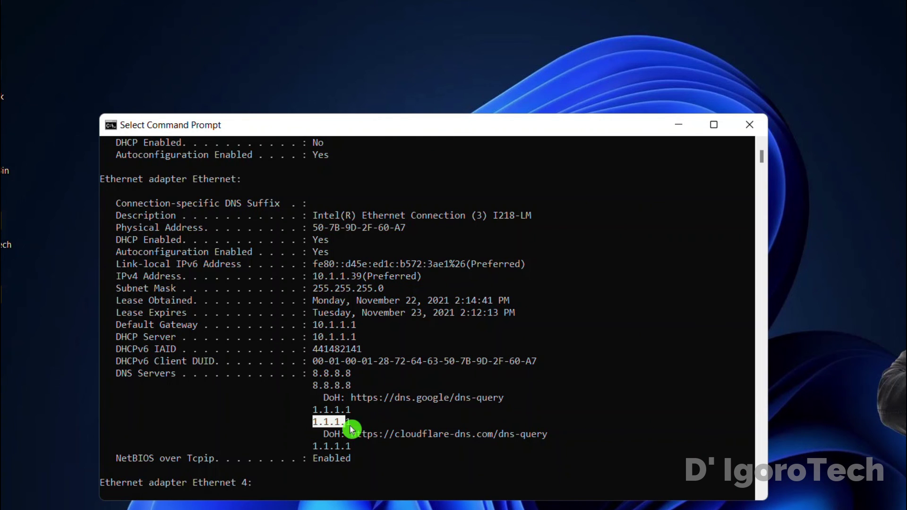